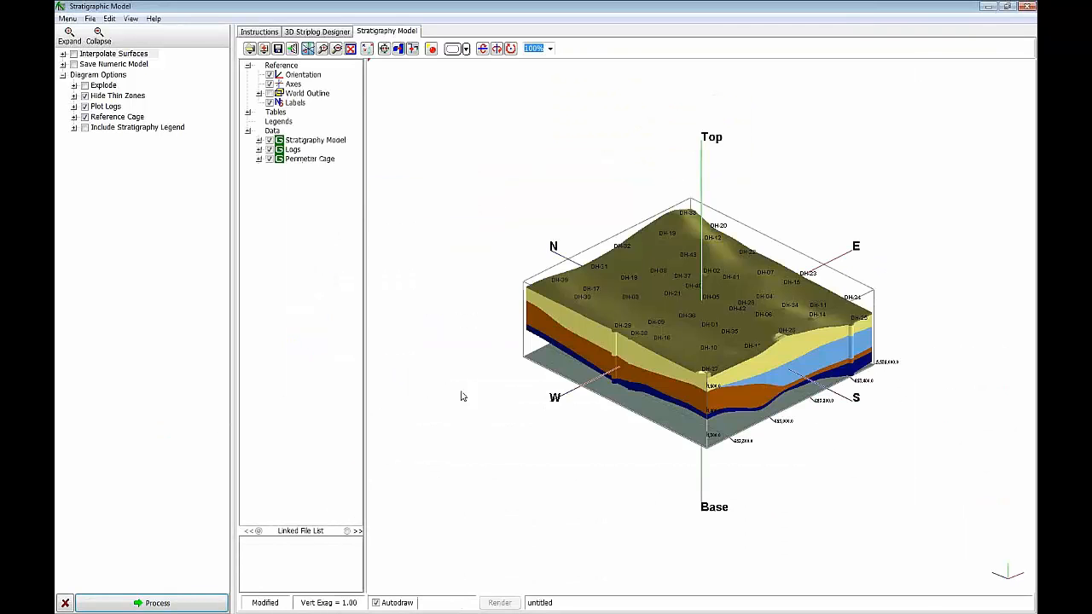
Examine the 3D stratigraphic model from the south, toggling the stratigraphy model and the logs off and back on.
scroll(738, 375, up, 1)
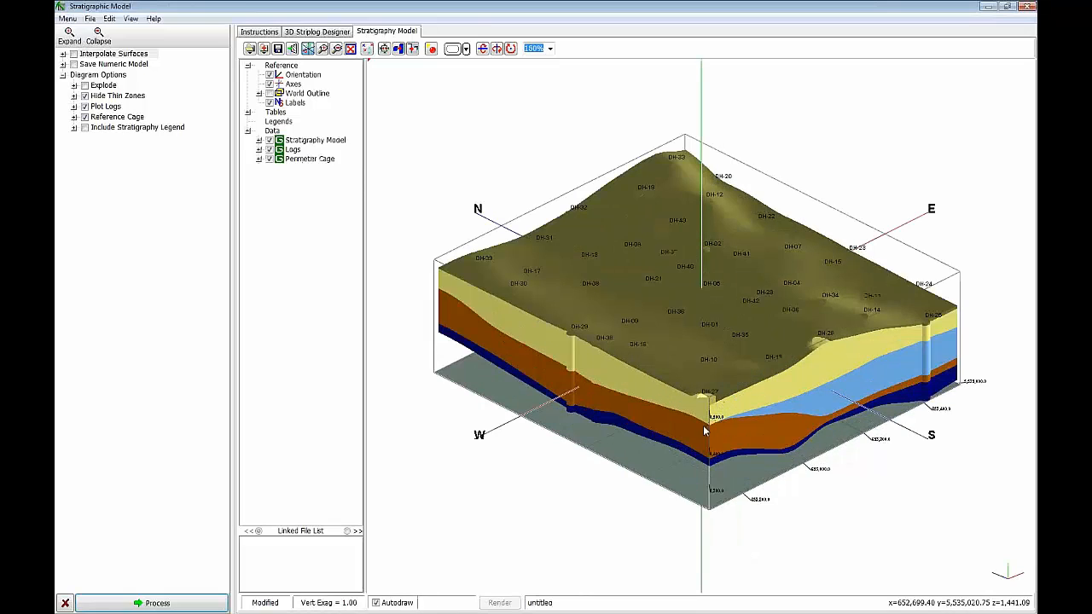
drag(704, 432, 687, 413)
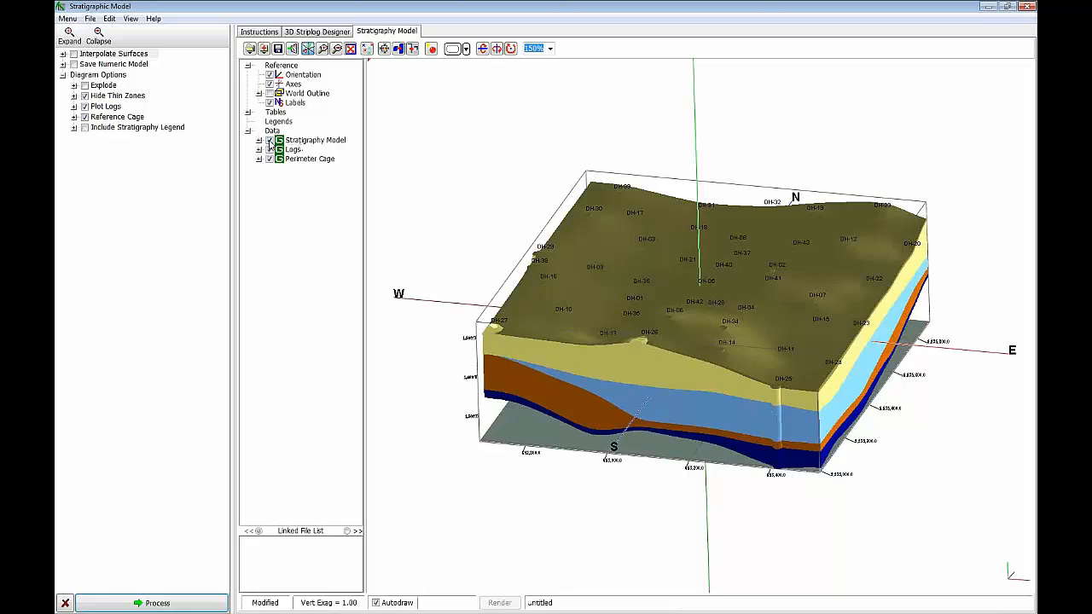
click(270, 141)
click(269, 141)
click(269, 150)
click(269, 149)
Review the surface interpolation settings, including the gridding options and the ground surface constraint options.
click(63, 54)
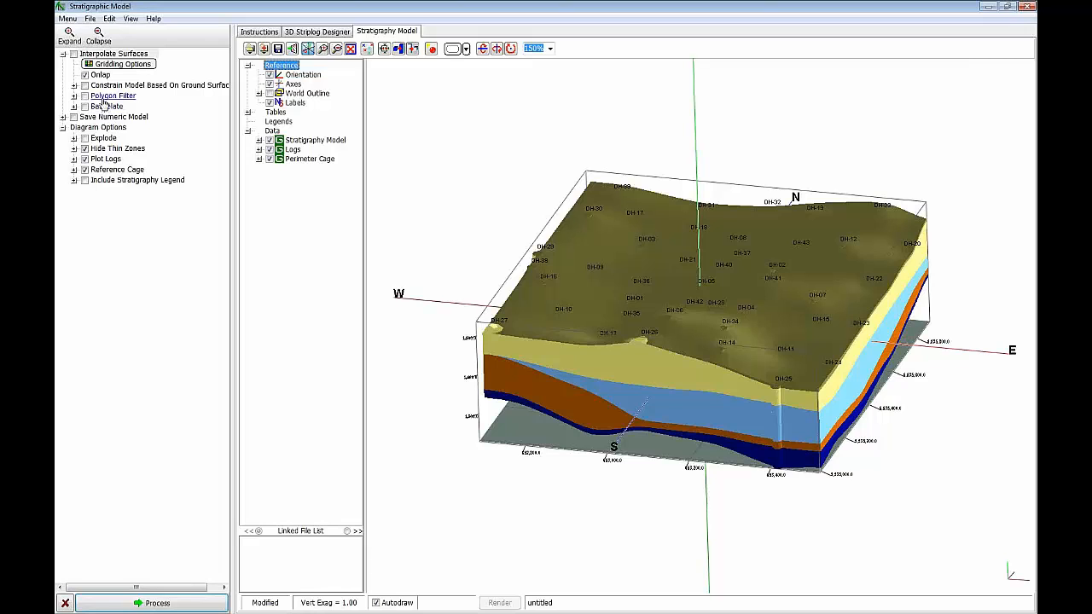
click(103, 66)
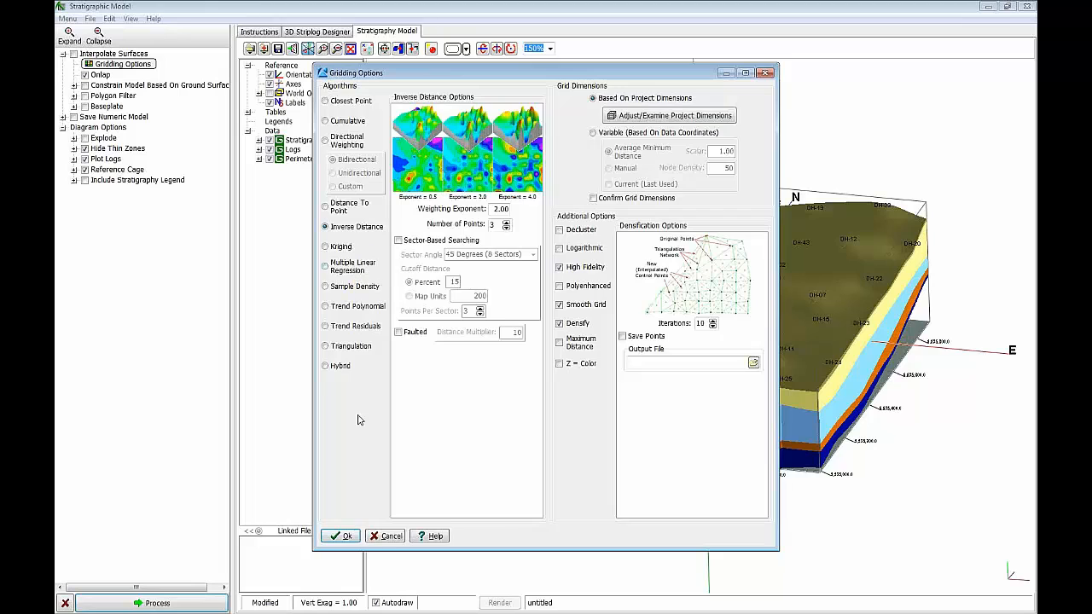
click(341, 536)
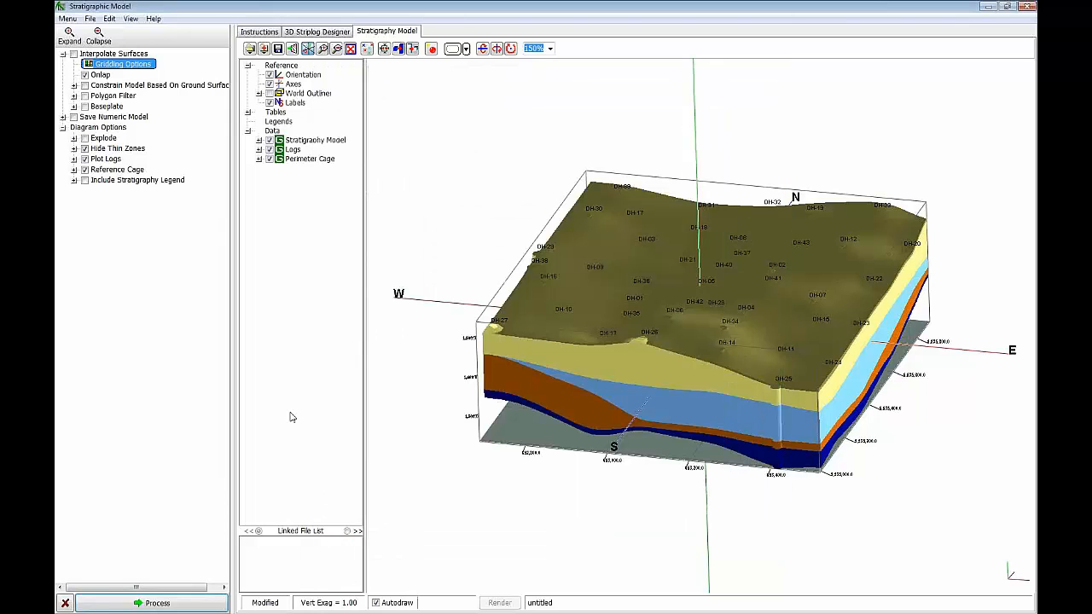
click(74, 86)
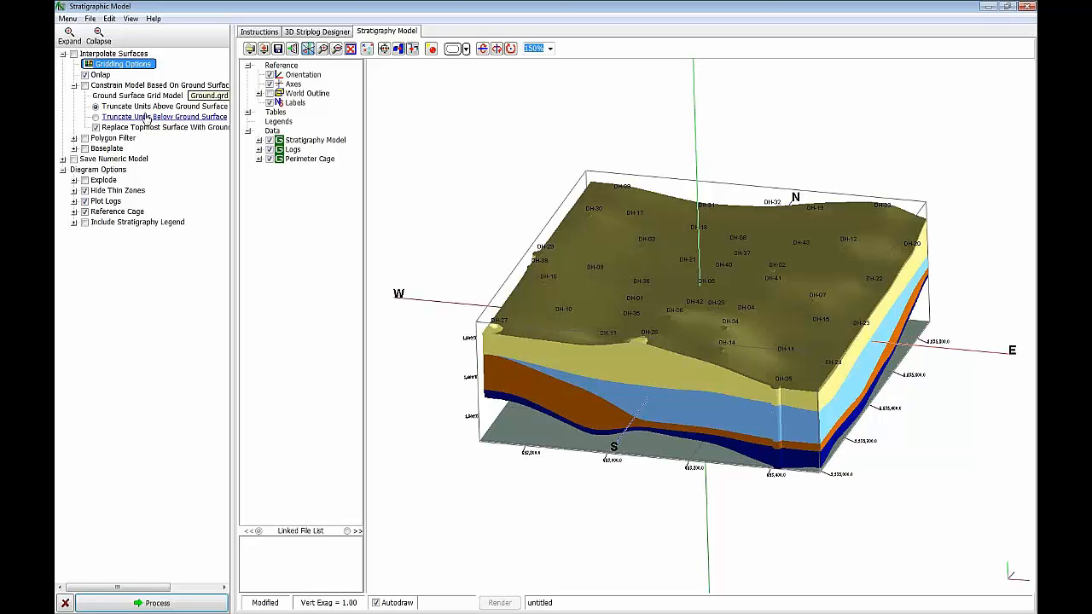
click(73, 86)
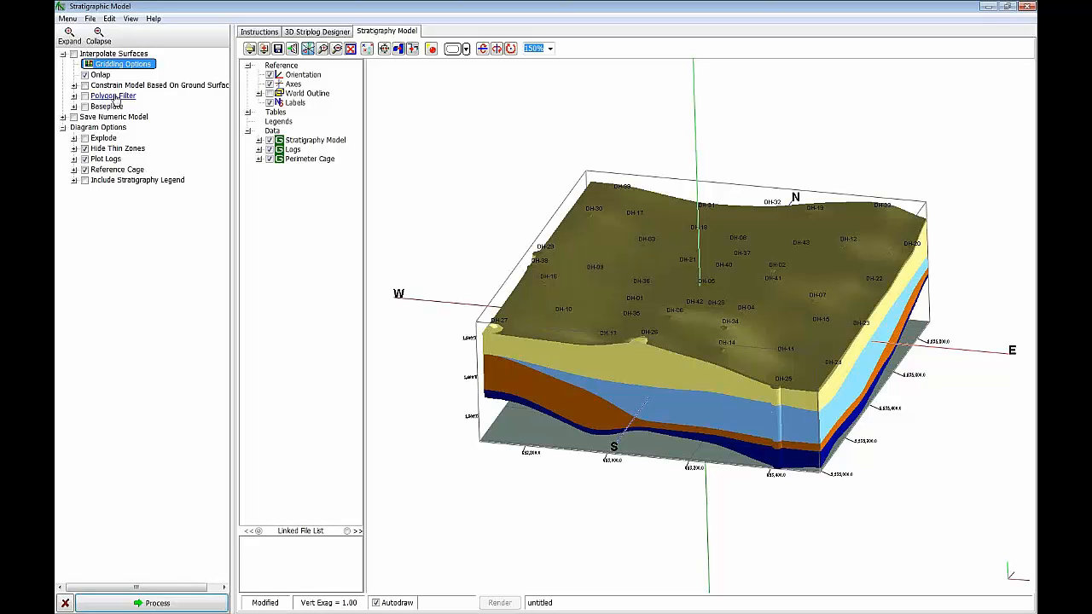
Inspect the model from above and below with the perimeter cage hidden, leaving the baseplate option disabled.
drag(701, 360, 574, 362)
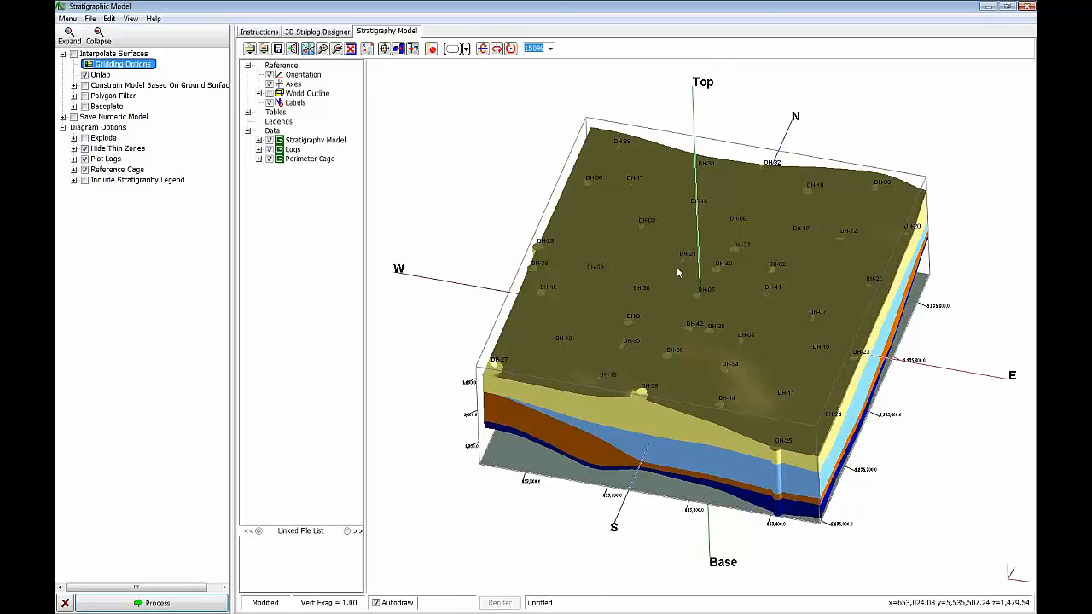
click(104, 106)
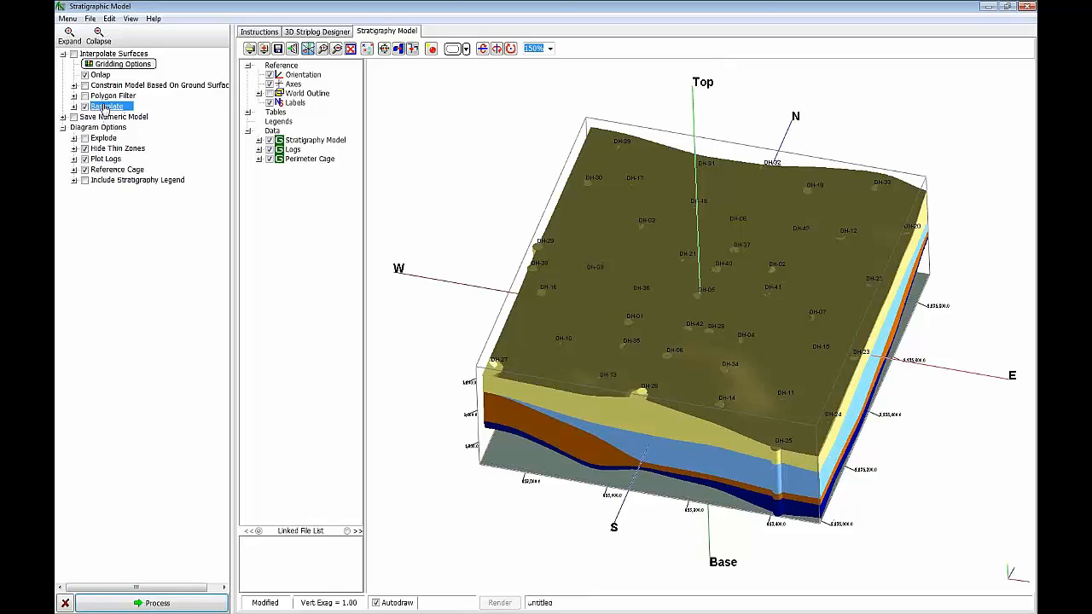
click(85, 106)
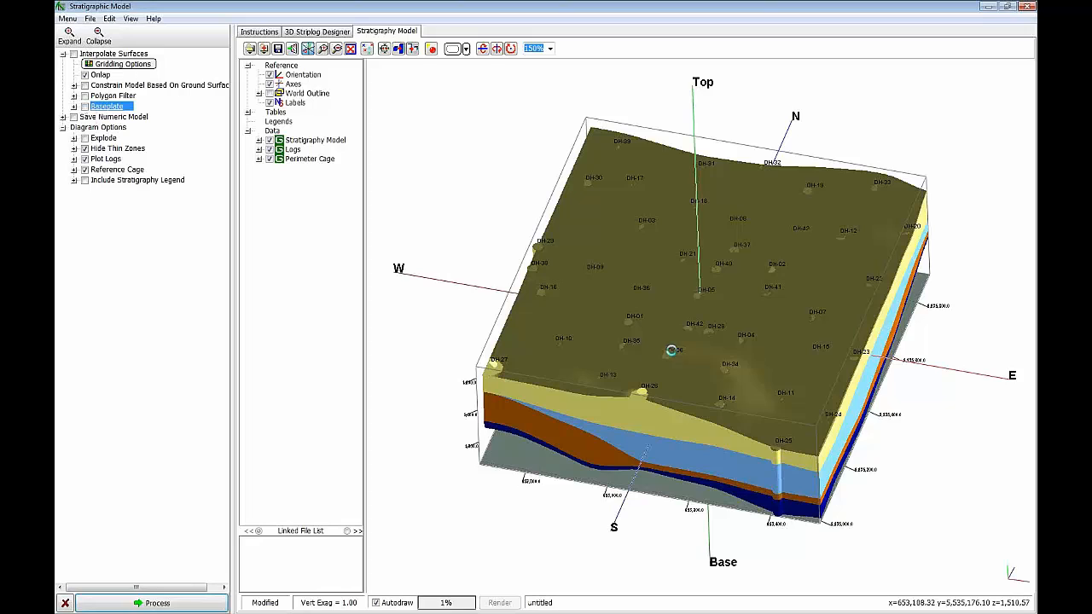
drag(671, 349, 763, 285)
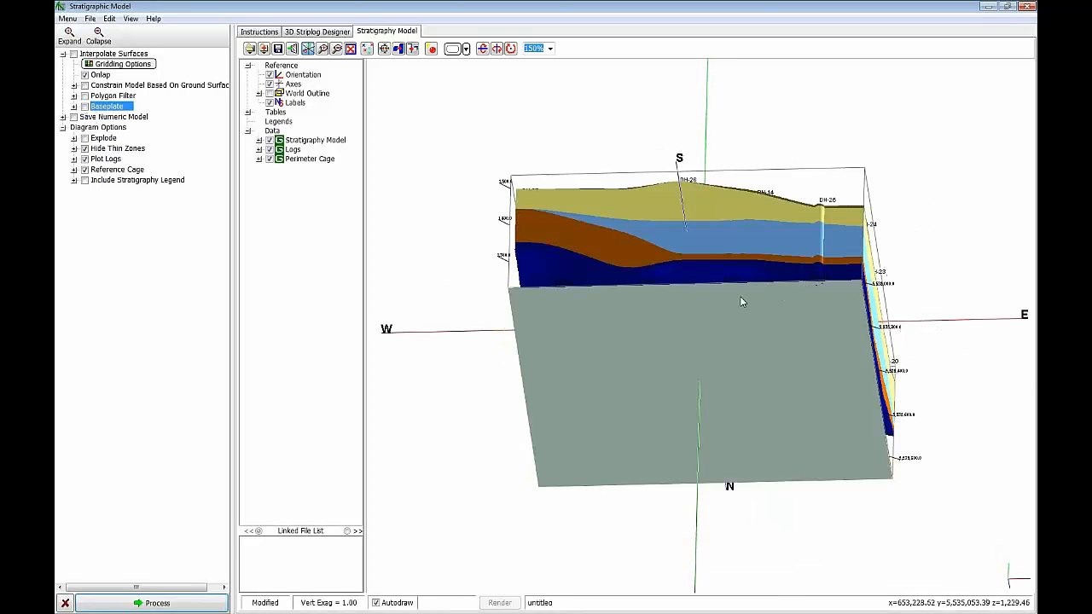
click(269, 158)
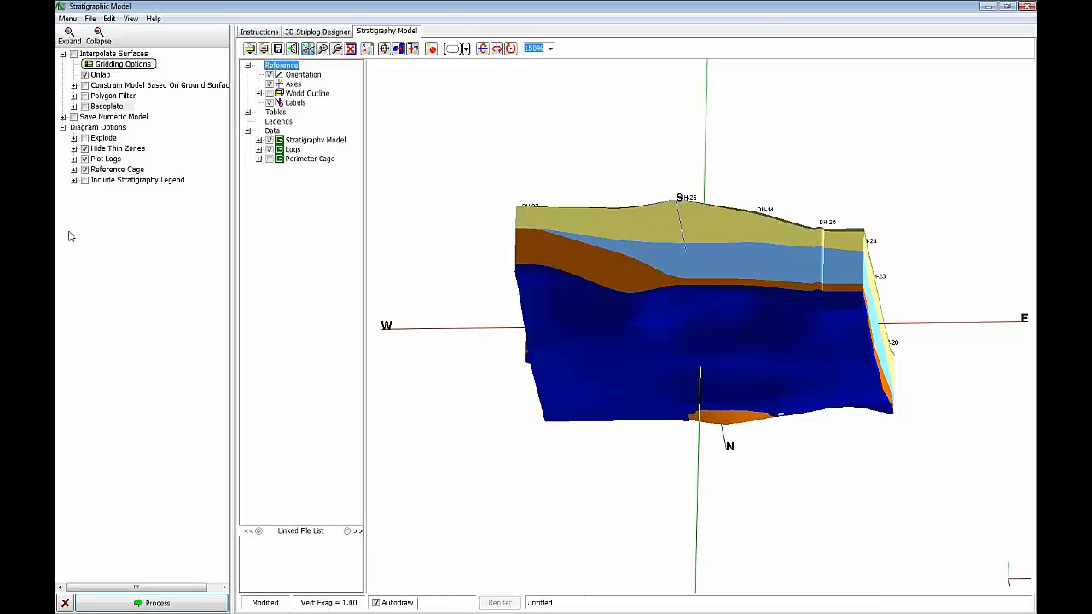
drag(685, 290, 656, 319)
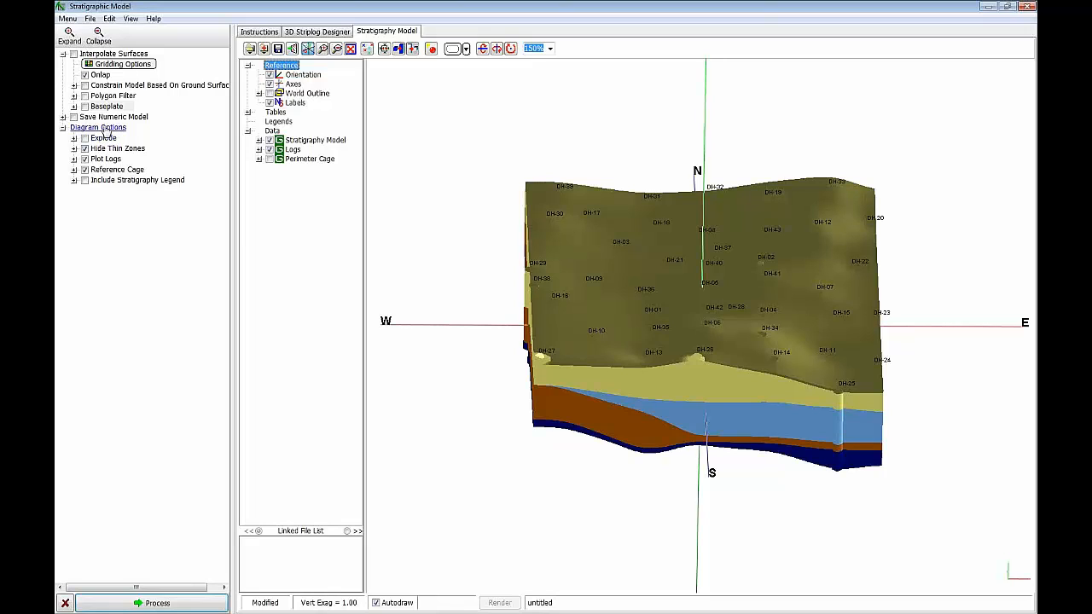
Hide the A-Horizon and Spergen Fm. layers of the stratigraphy model and turn the perimeter cage back on.
click(259, 140)
click(281, 149)
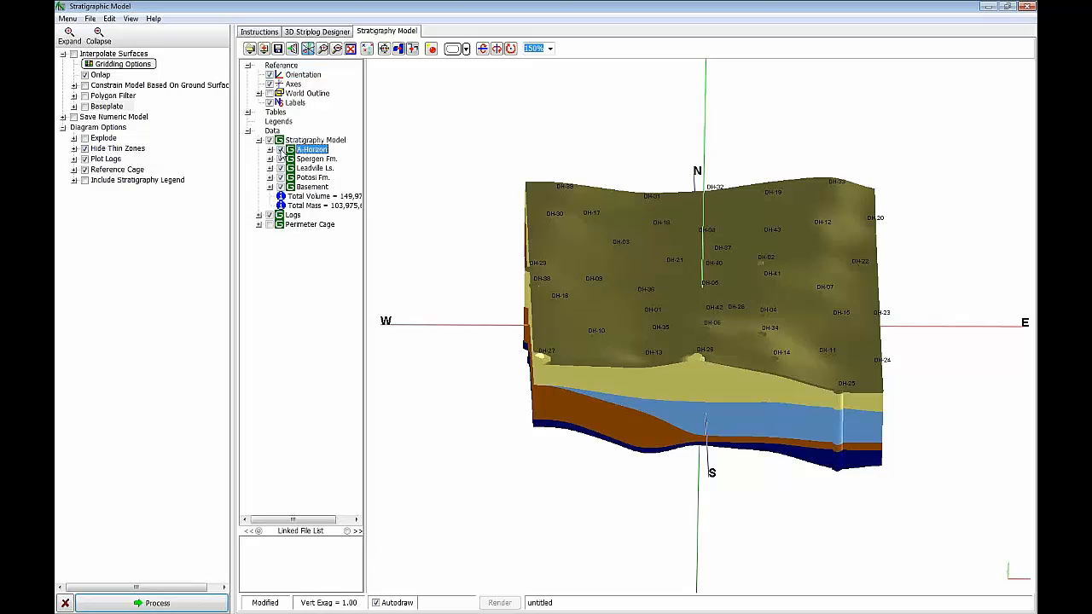
click(281, 158)
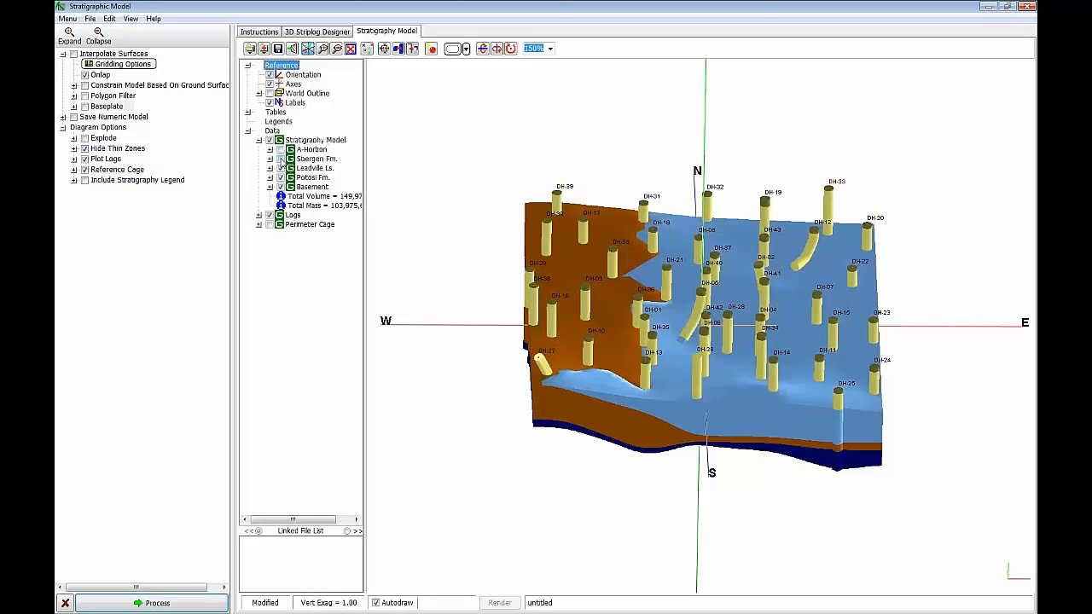
drag(657, 336, 665, 259)
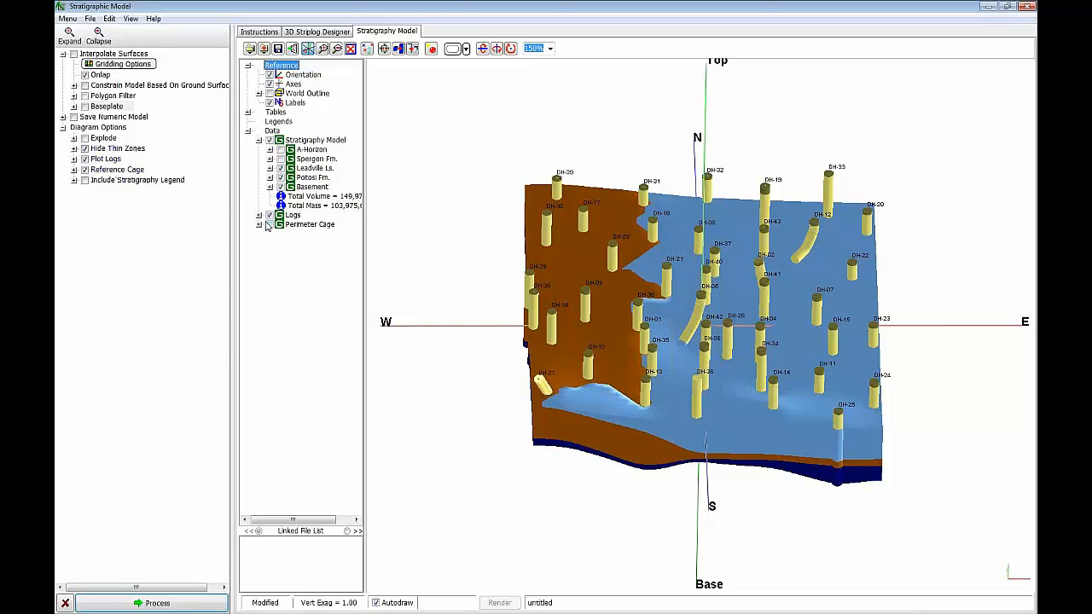
click(270, 225)
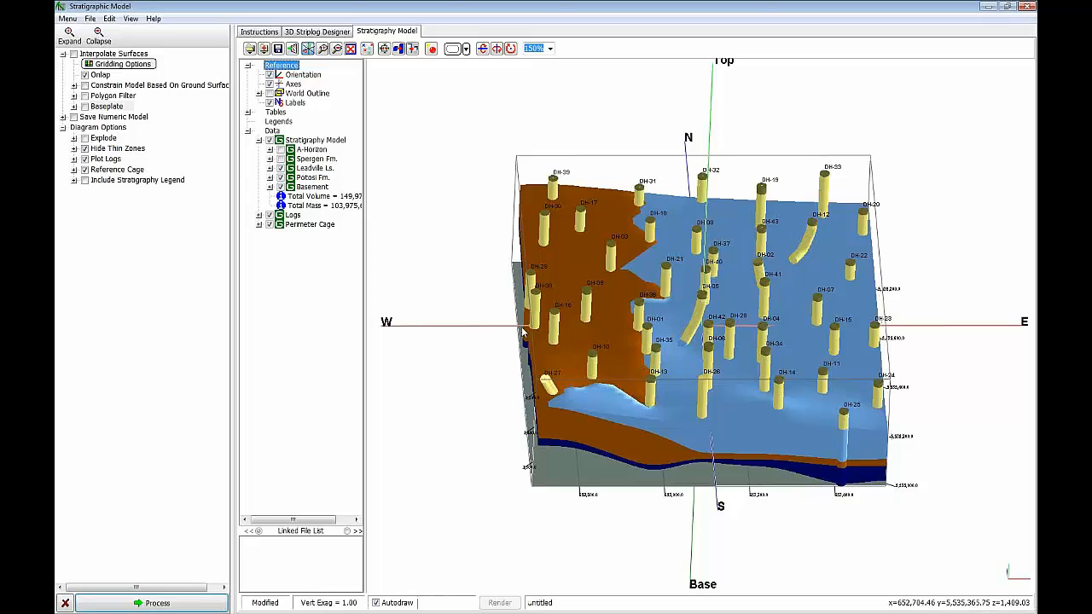
drag(686, 305, 646, 270)
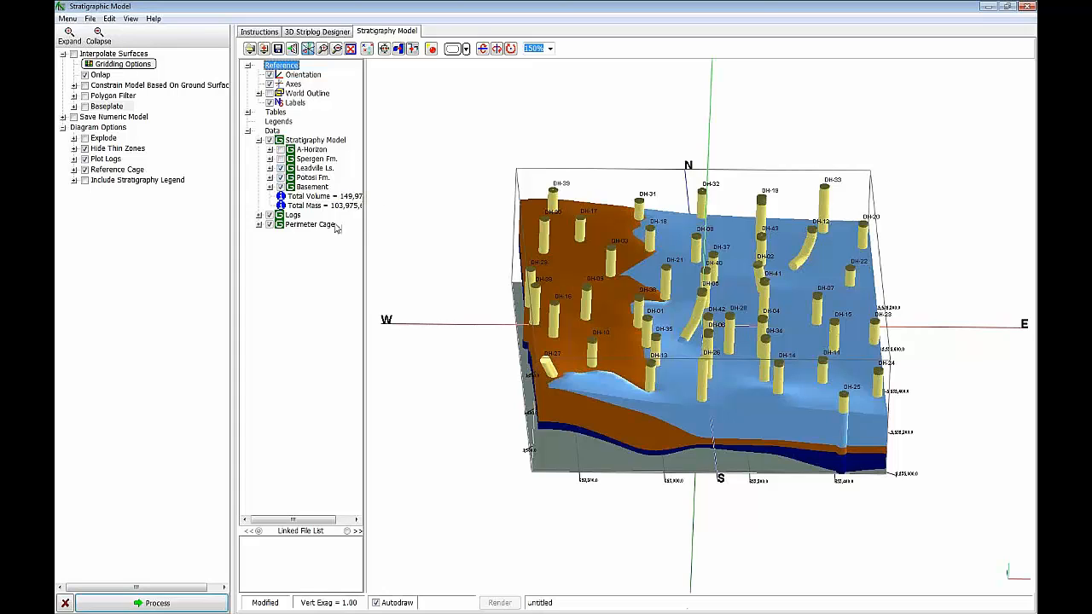
Show the Spergen Fm. layer again and hide the Leadville Ls. and Basement layers.
click(281, 158)
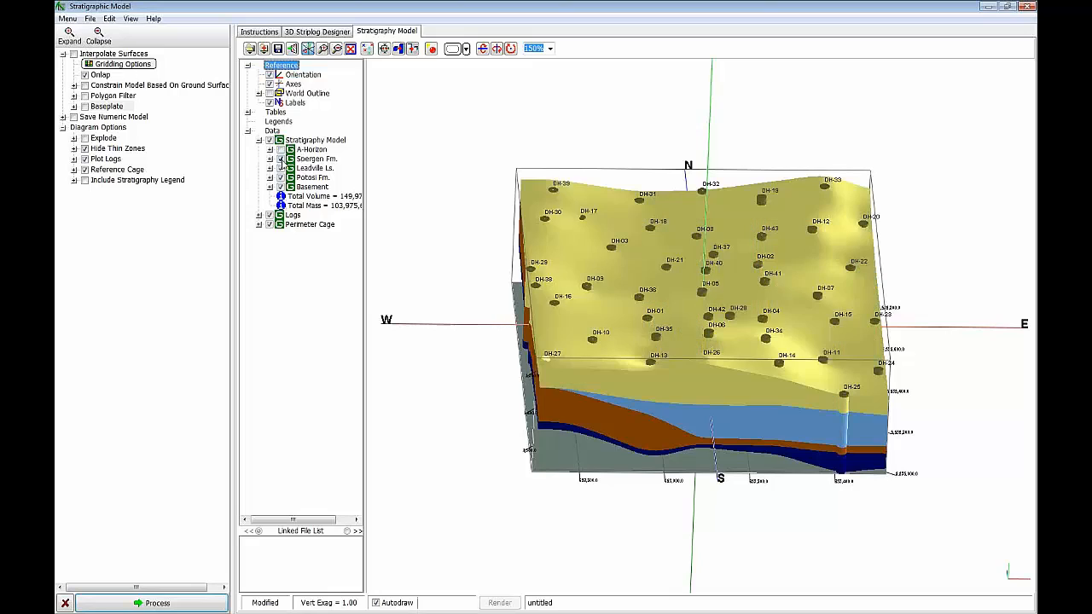
click(280, 168)
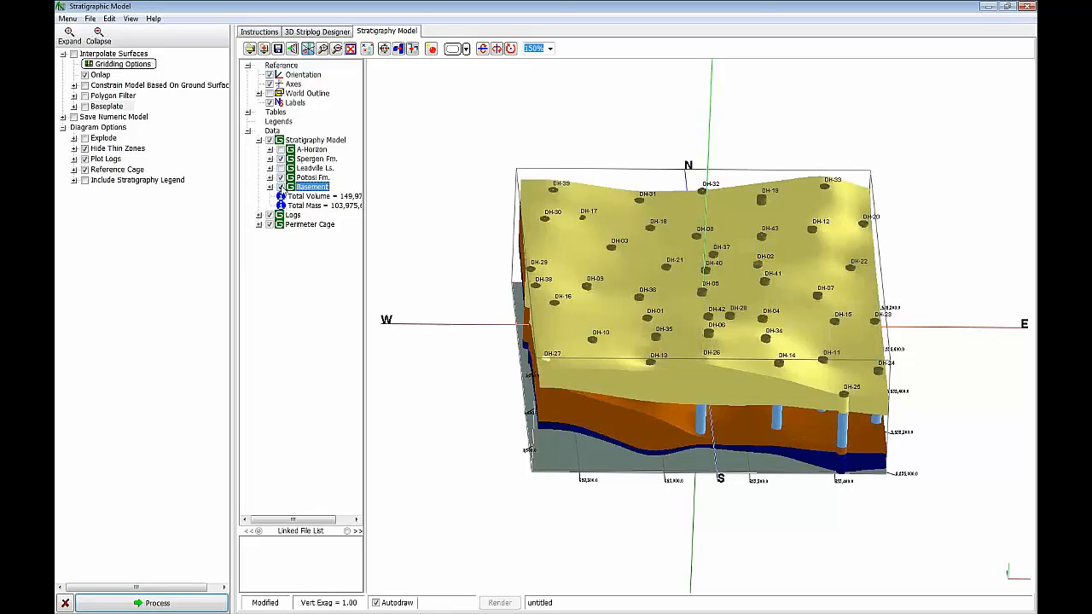
click(281, 186)
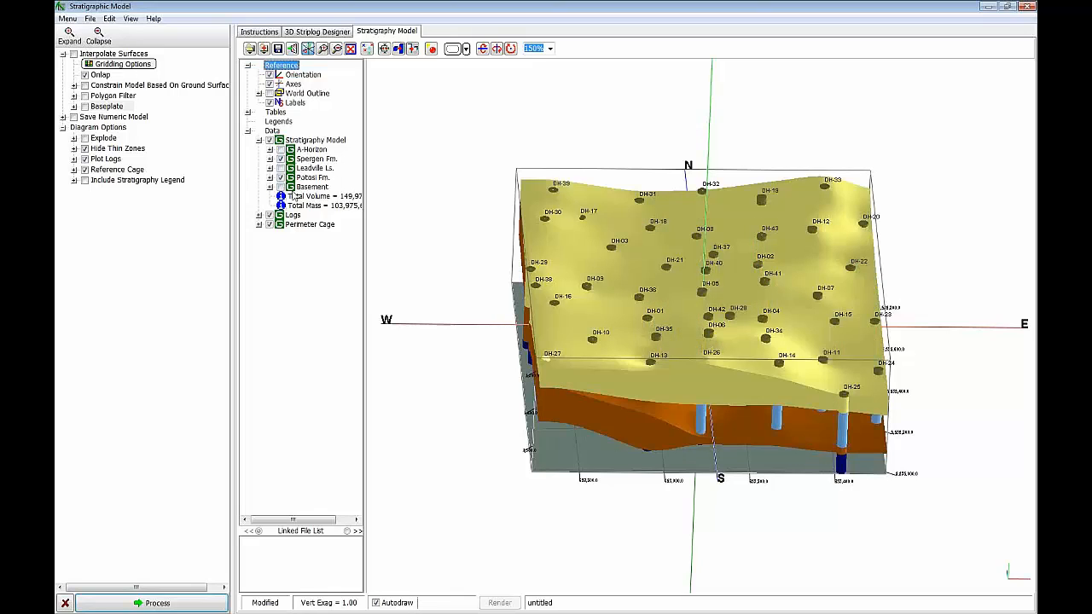
mouse_move(661, 265)
mouse_down()
mouse_move(678, 302)
mouse_move(698, 302)
mouse_up()
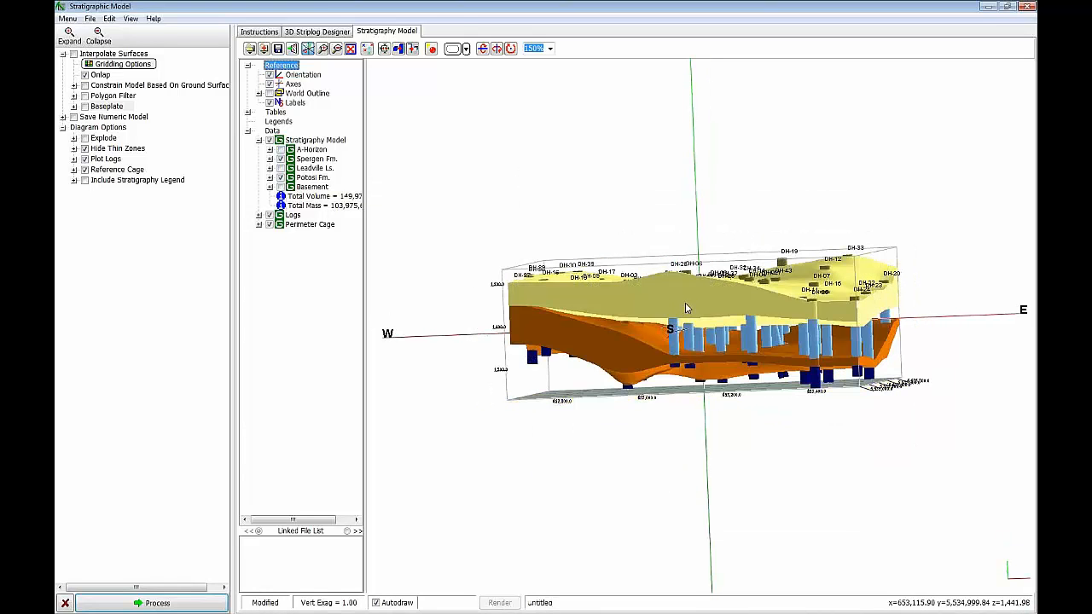
drag(646, 355, 651, 362)
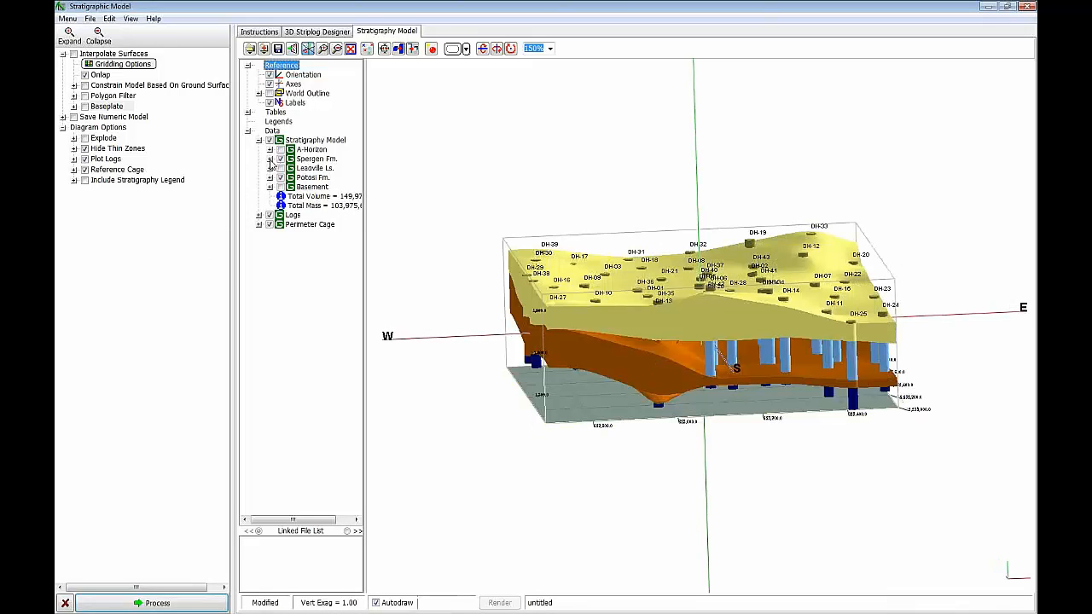
Expand the Spergen Fm. layer into its components and view it with its top surface hidden.
click(271, 160)
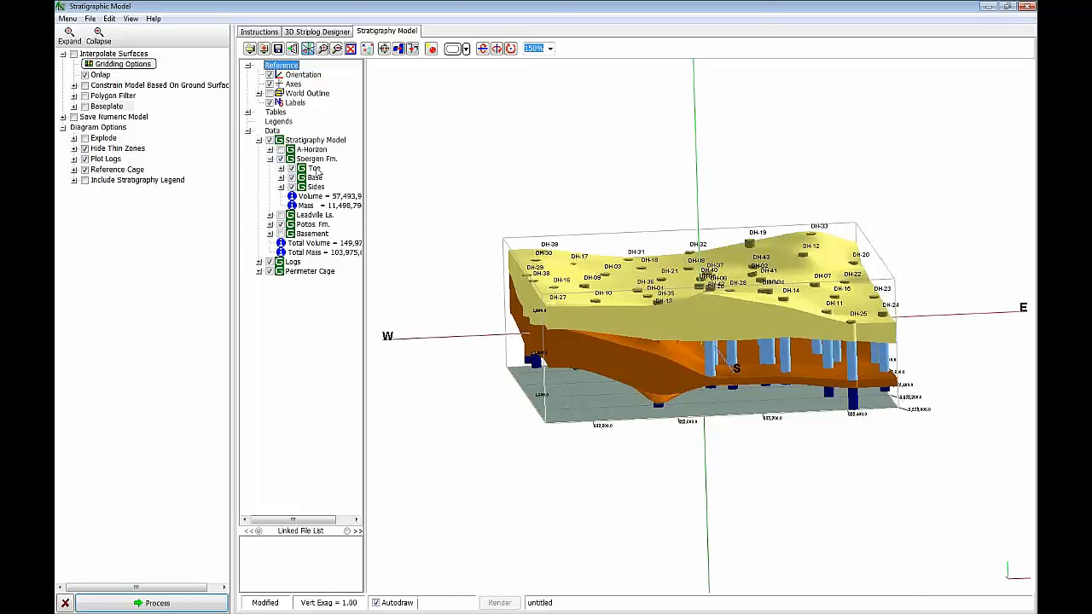
click(313, 169)
click(315, 180)
click(315, 186)
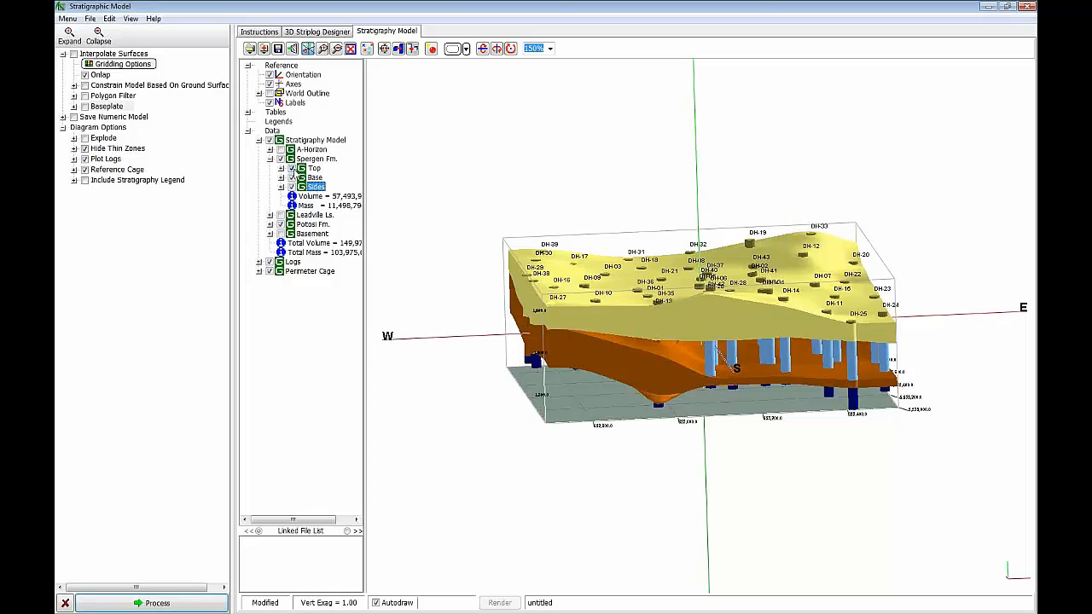
click(291, 169)
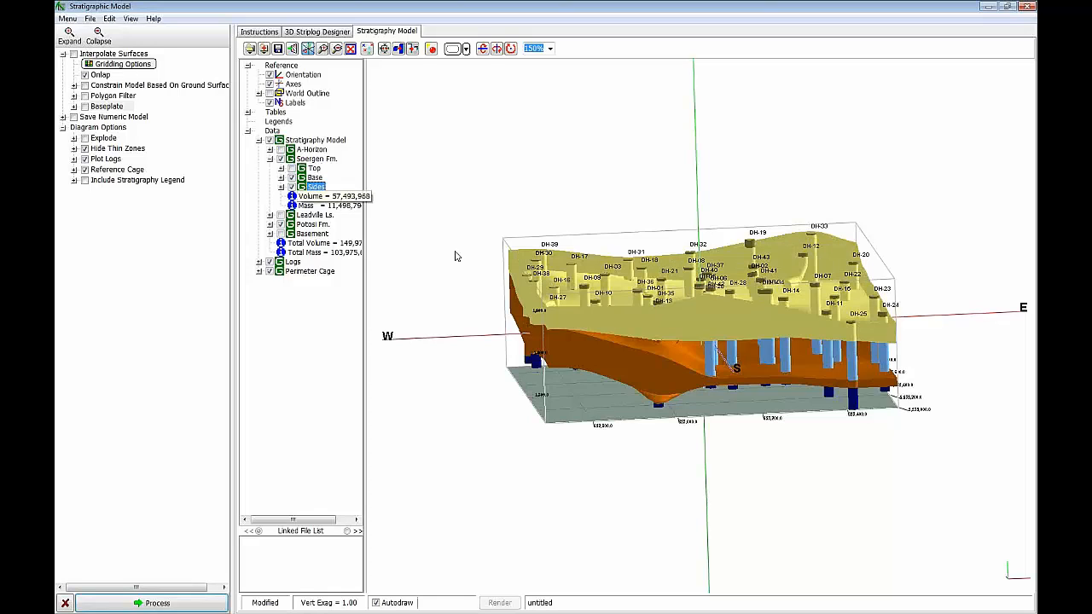
drag(522, 272, 540, 284)
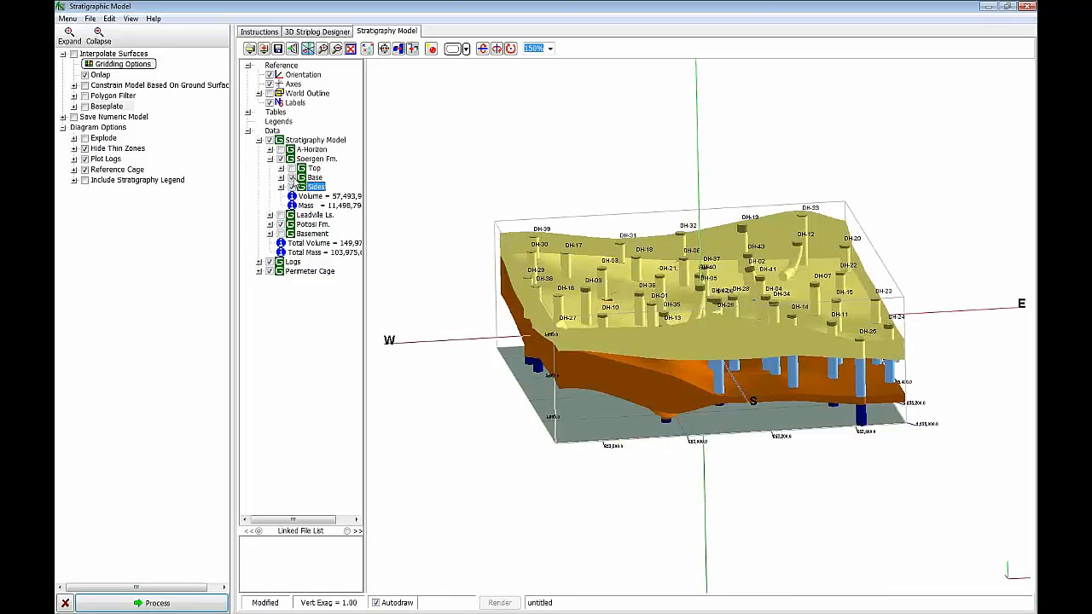
Restore the top surface of the Spergen Fm. layer and hide its sides.
click(291, 169)
click(291, 186)
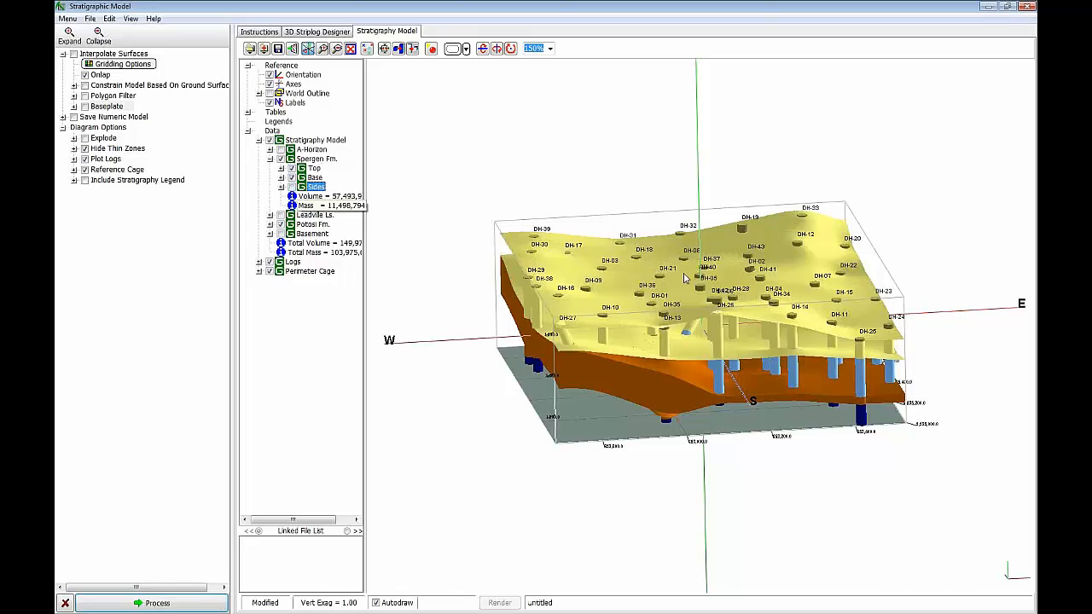
drag(735, 271, 792, 289)
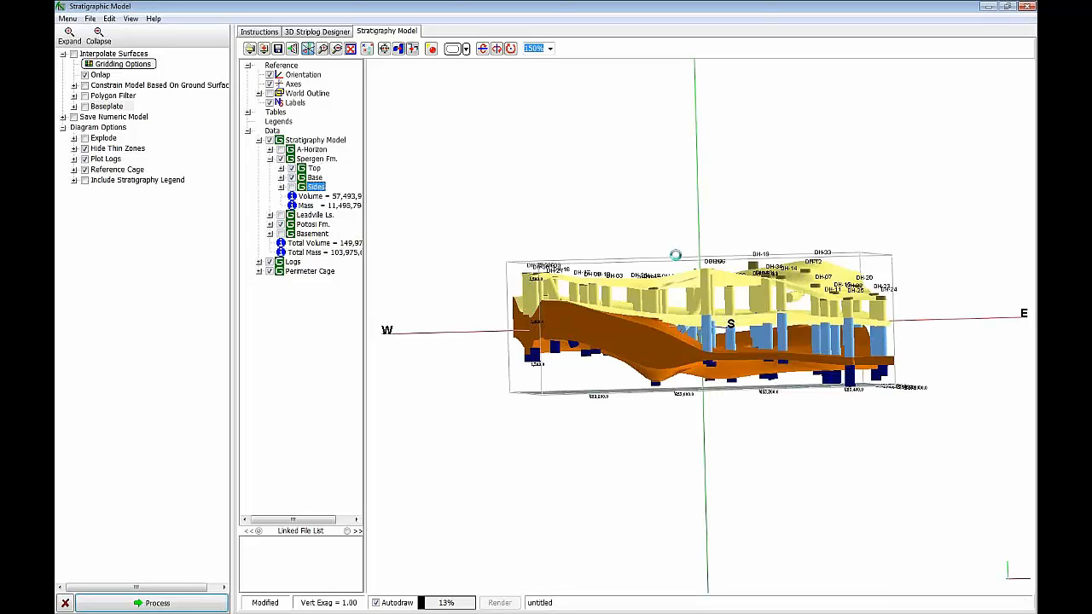
drag(677, 251, 633, 269)
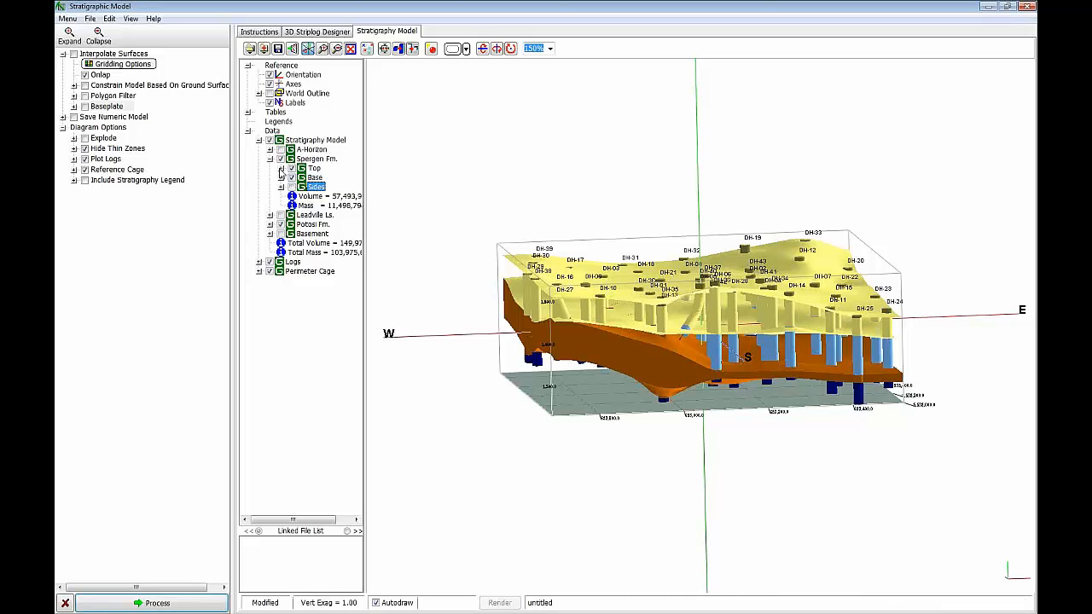
Color the elevation grid of the Spergen Fm. top surface with the Cold to Hot scheme at High (64 Lvls).
click(281, 169)
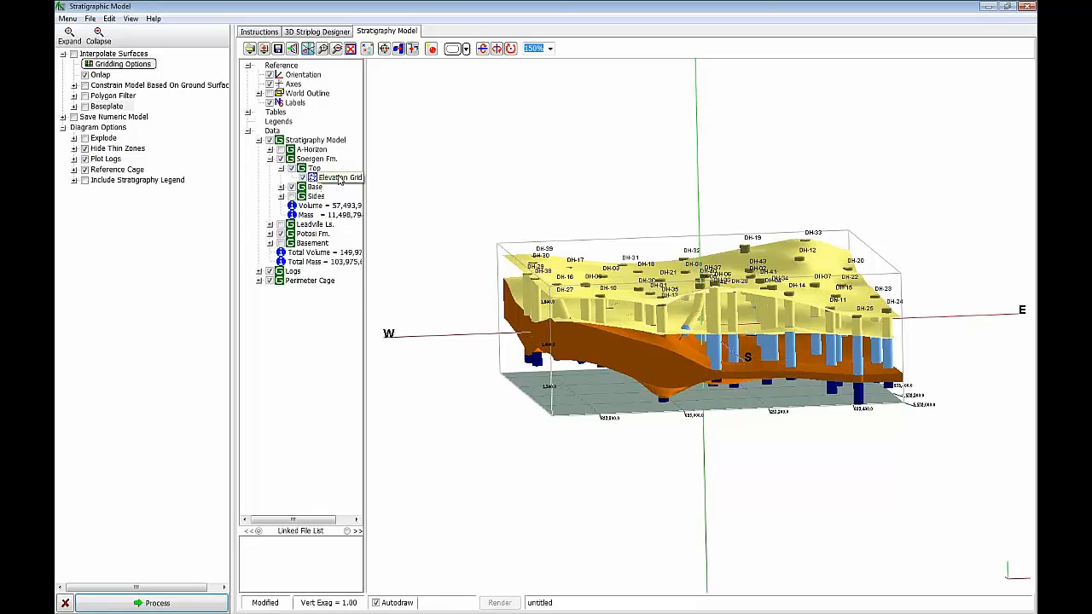
right_click(340, 180)
click(380, 195)
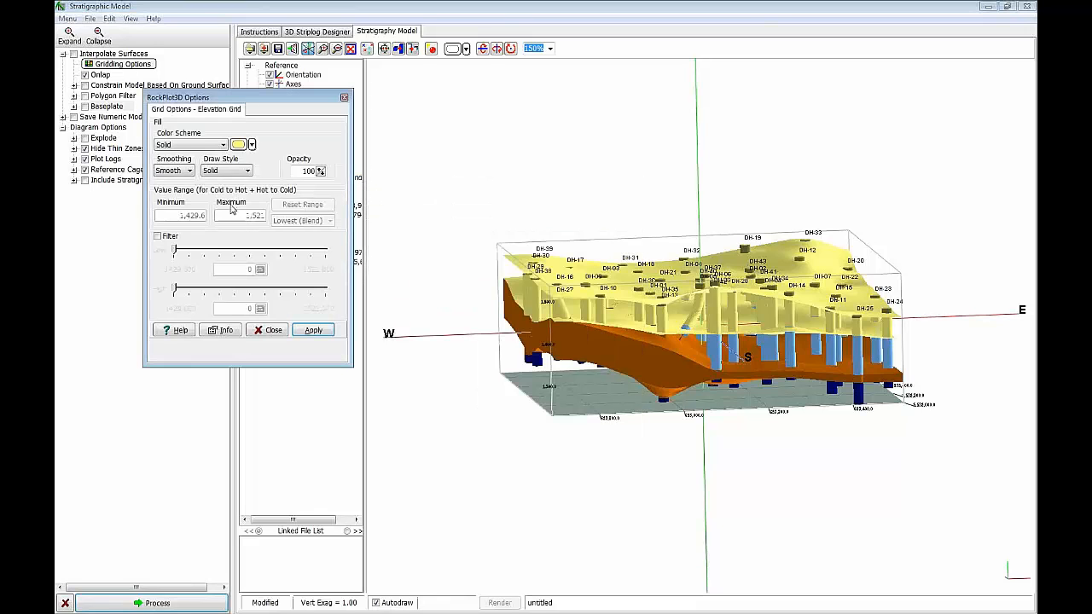
click(218, 145)
click(183, 162)
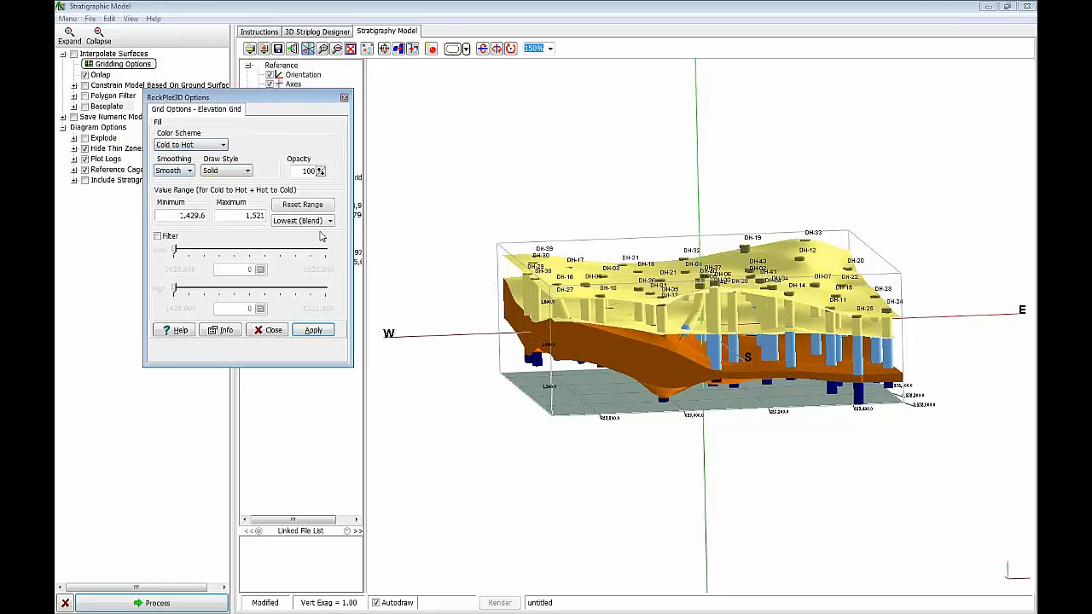
click(302, 221)
click(298, 258)
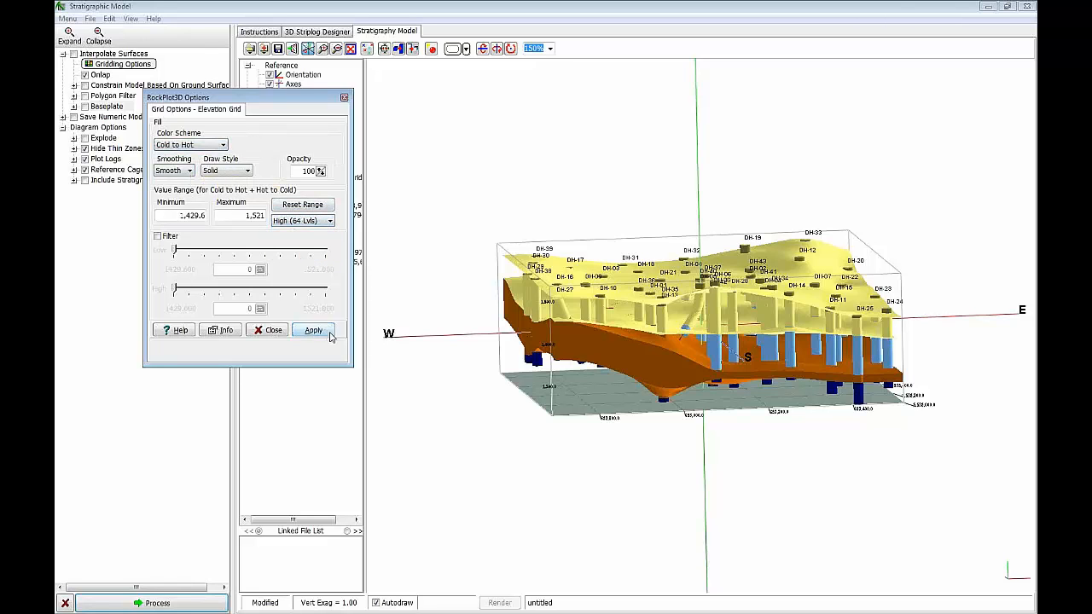
click(329, 335)
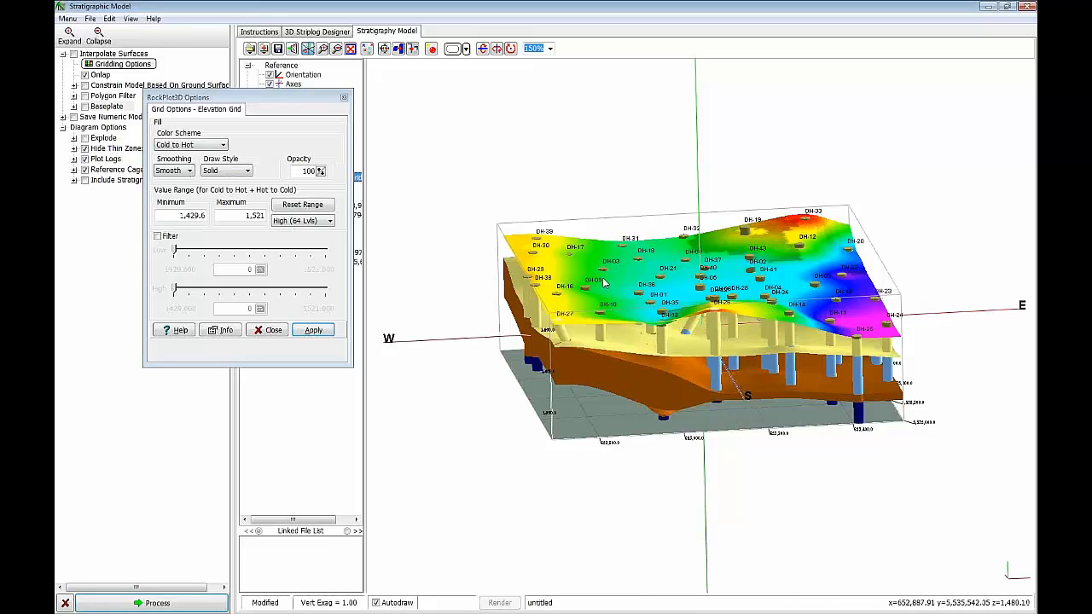
Apply the Wire Frame draw style to the Spergen Fm. top elevation grid and view the result in 3D.
click(225, 171)
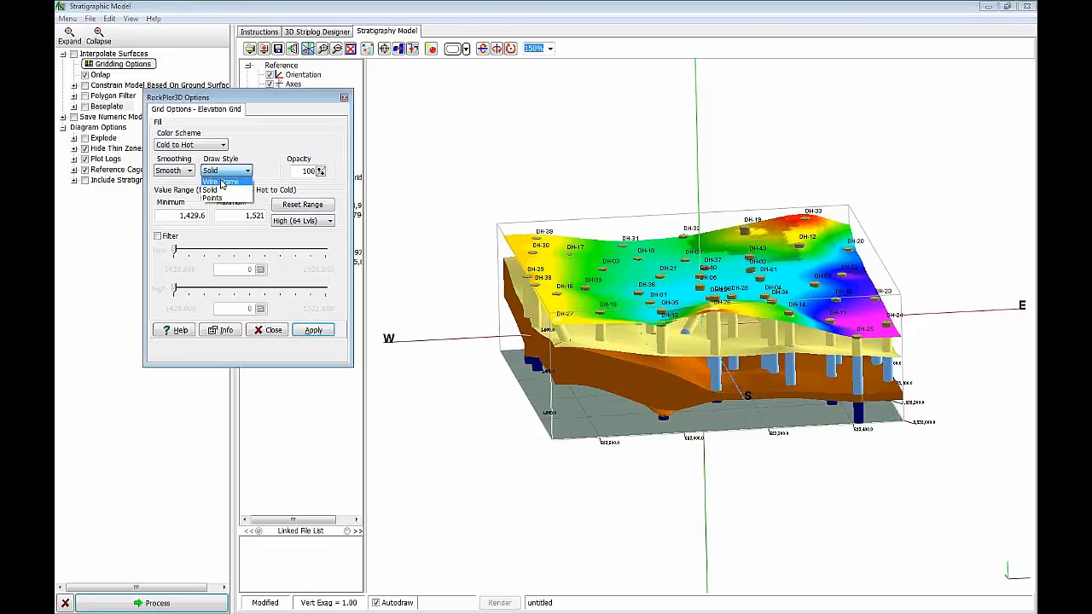
click(212, 198)
click(225, 170)
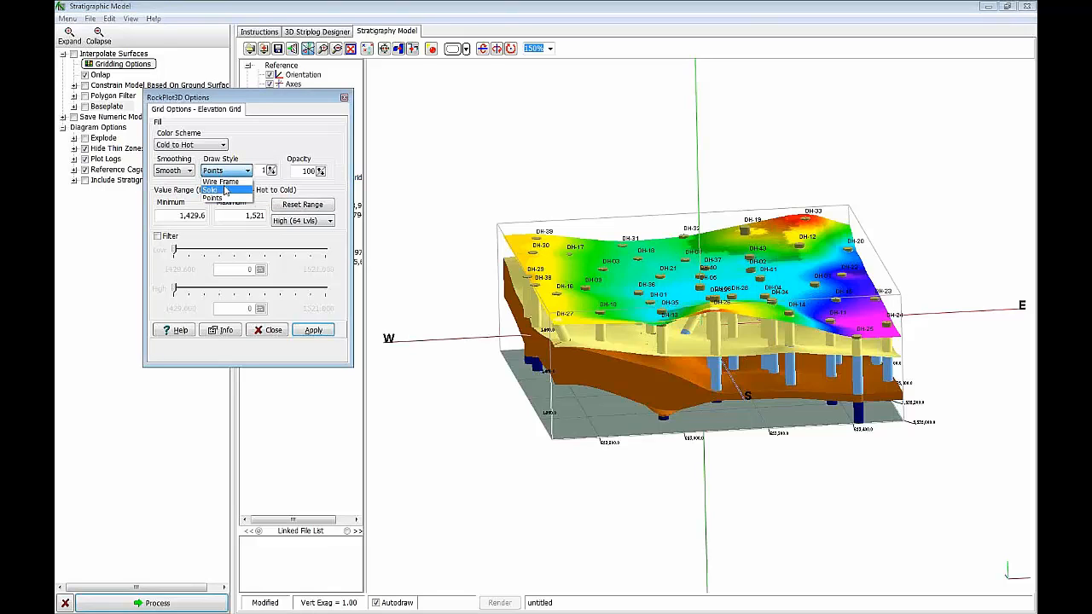
click(220, 182)
click(313, 330)
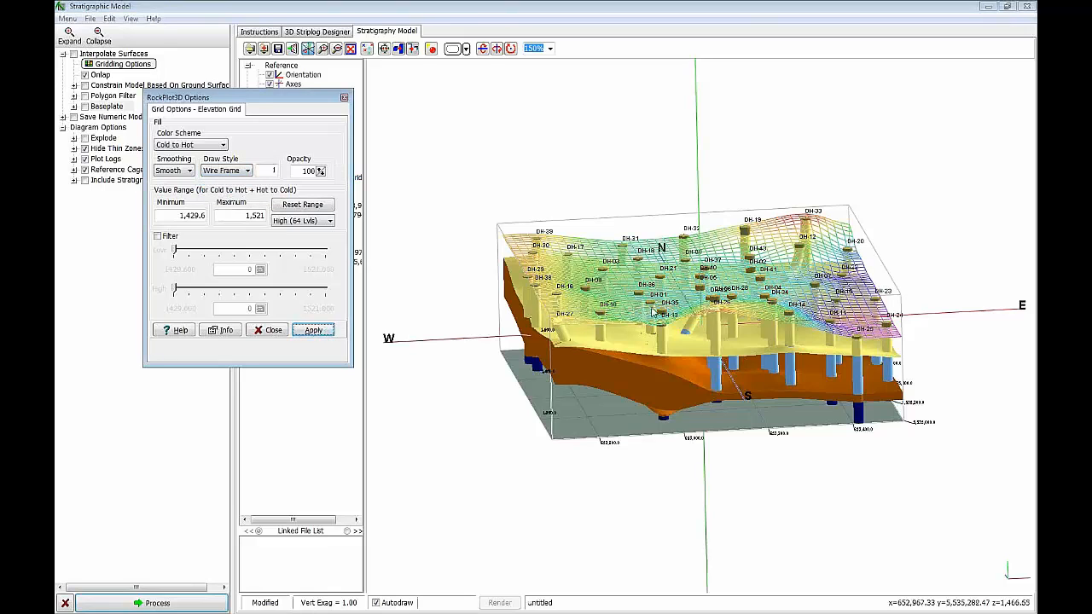
drag(652, 309, 659, 320)
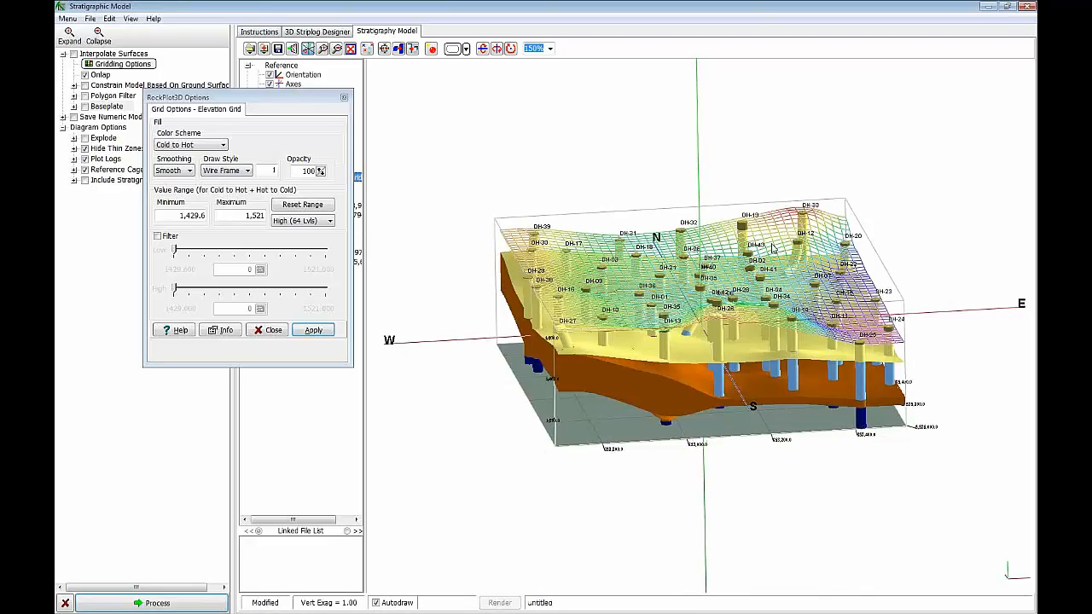
Apply the Solid draw style with 50% opacity to the Spergen Fm. top elevation grid and close its options.
click(226, 170)
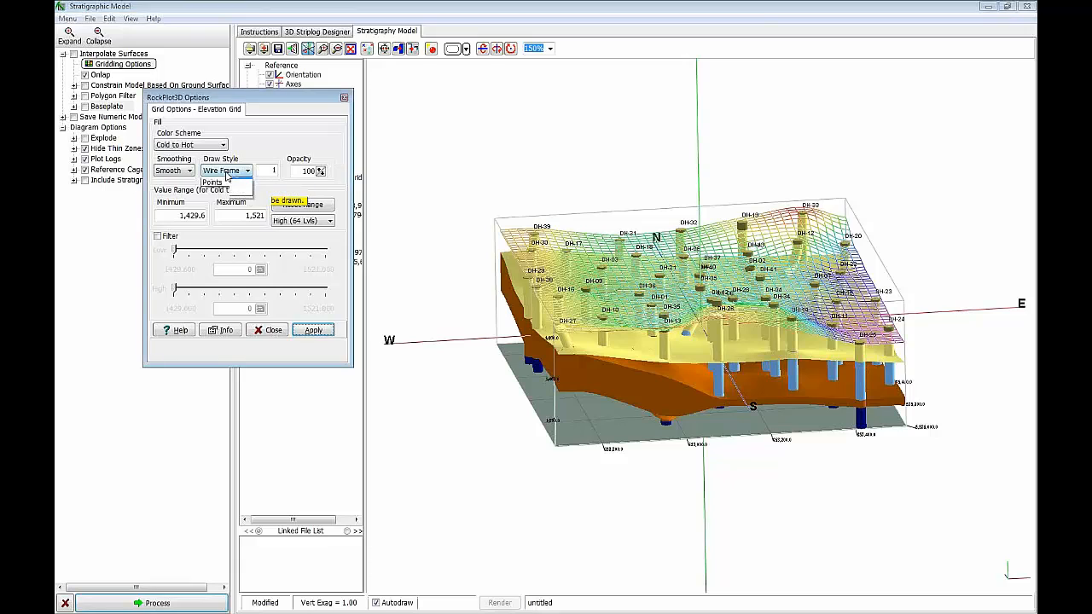
click(241, 191)
drag(299, 172, 336, 173)
text(50)
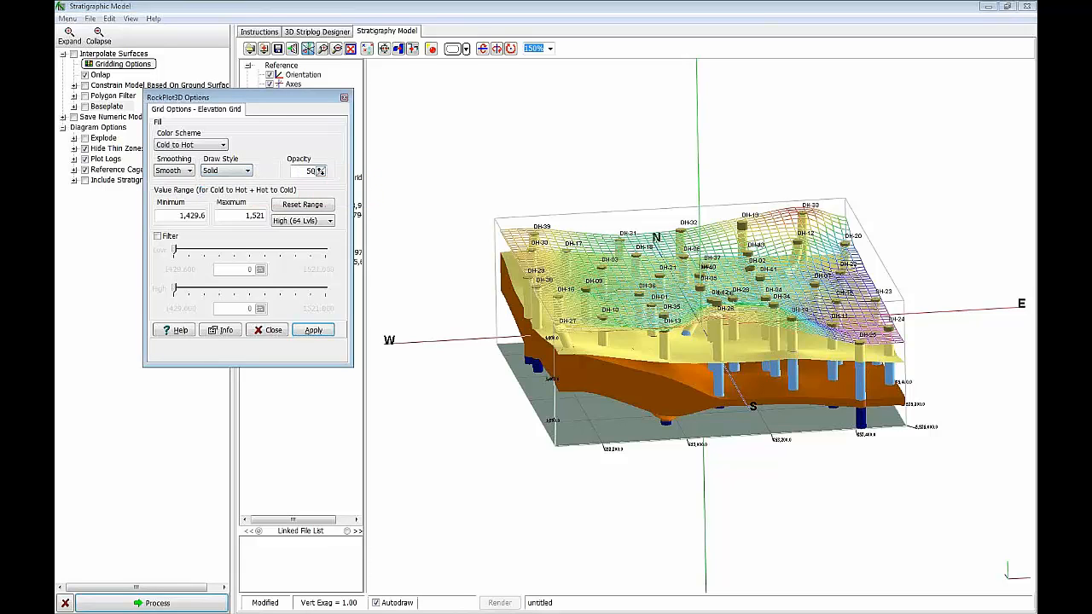
click(313, 330)
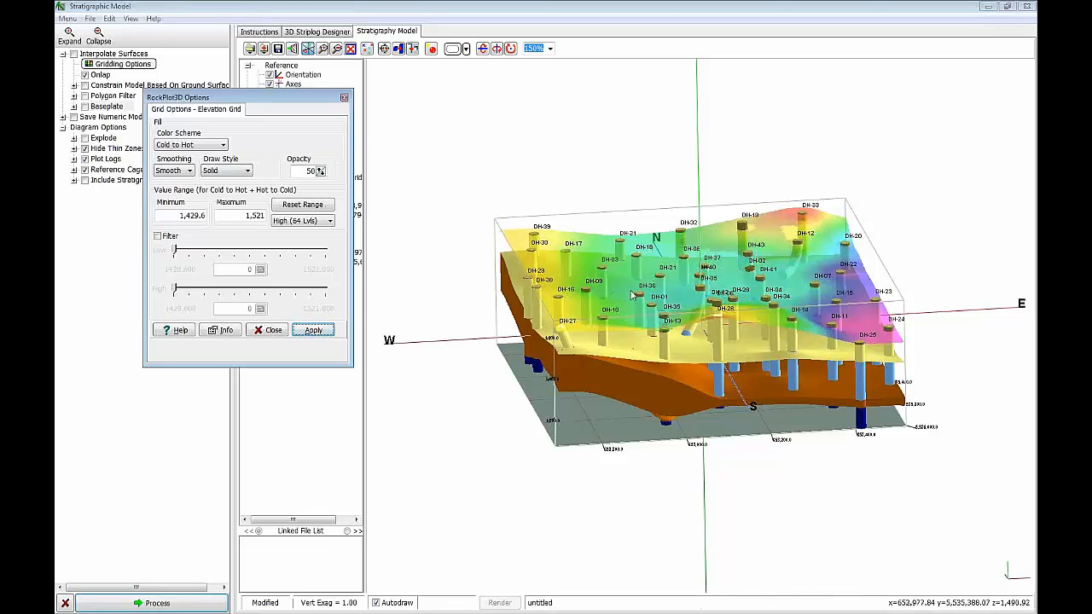
click(269, 330)
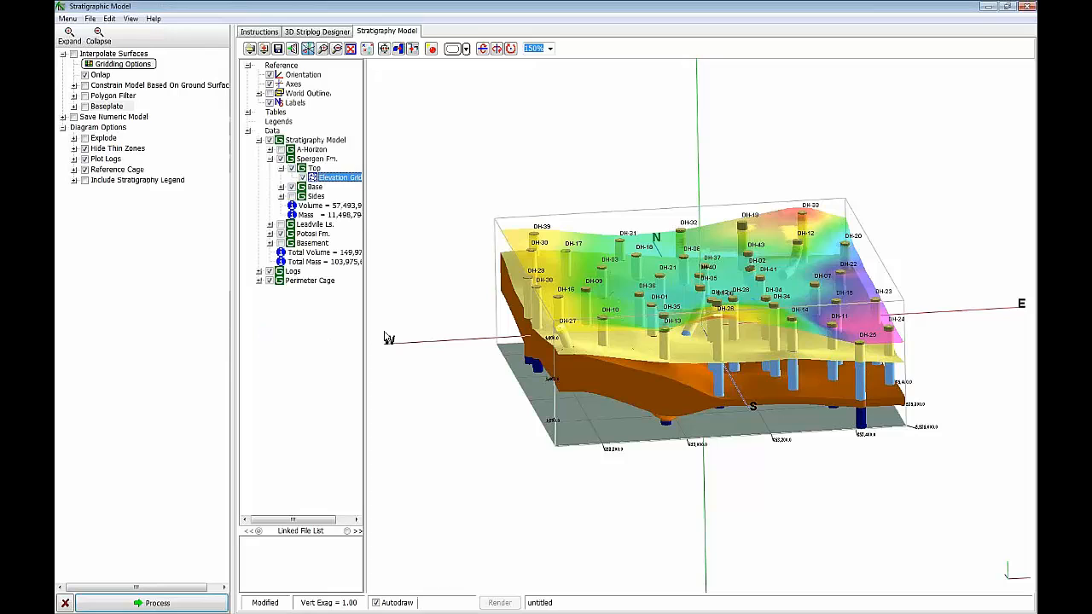
Hide the base of the Spergen Fm. layer and collapse the layer's components.
click(291, 187)
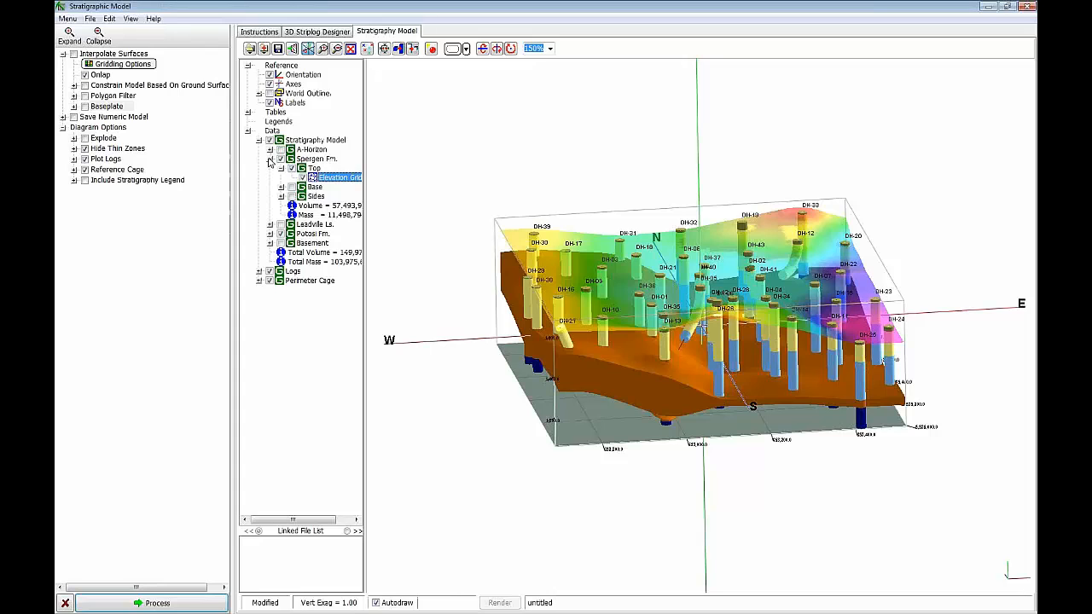
click(269, 159)
Set the opacity of the whole Potosi Fm. layer to 50% and close its transparency options.
click(309, 177)
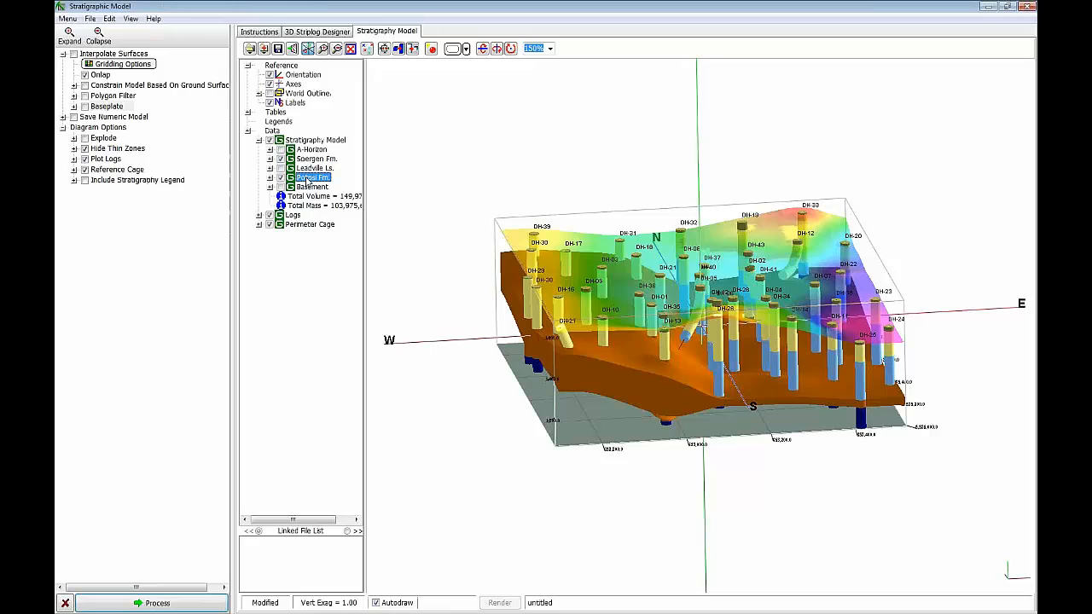
right_click(309, 182)
click(337, 194)
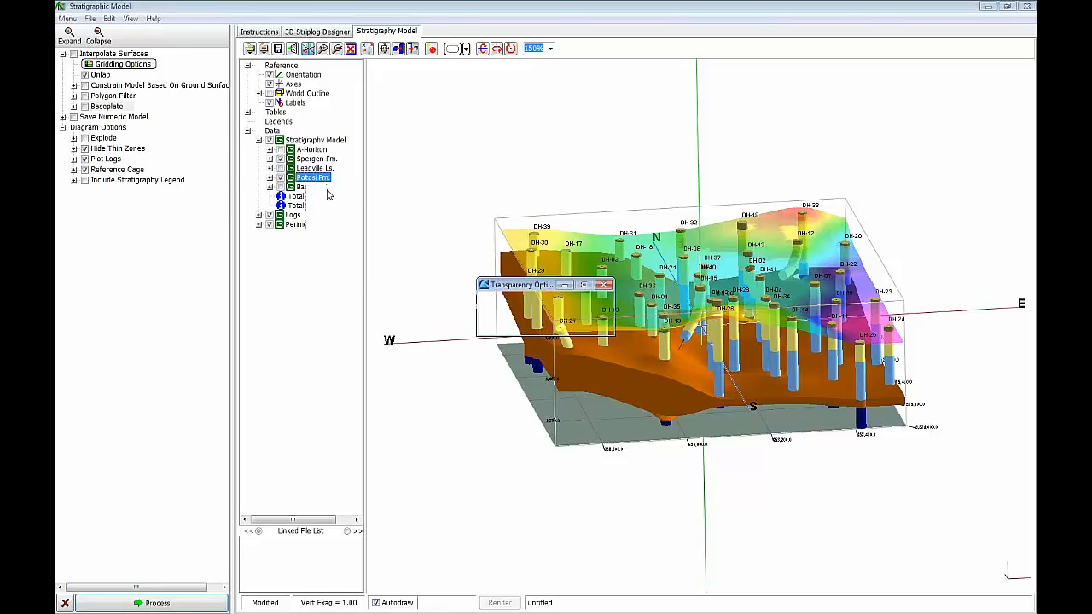
drag(194, 132, 280, 130)
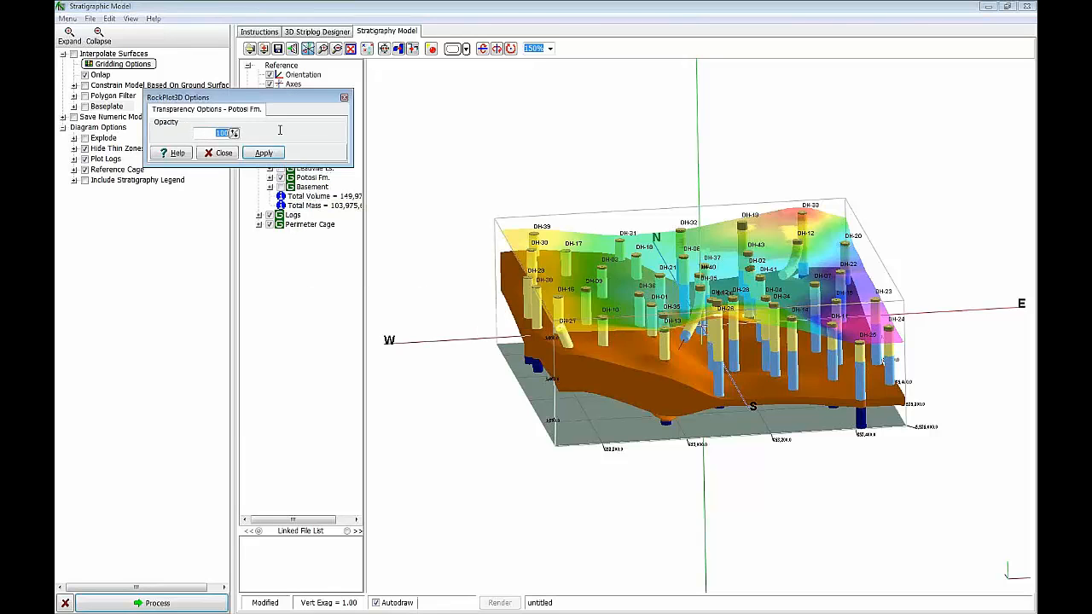
text(50)
click(261, 154)
click(222, 153)
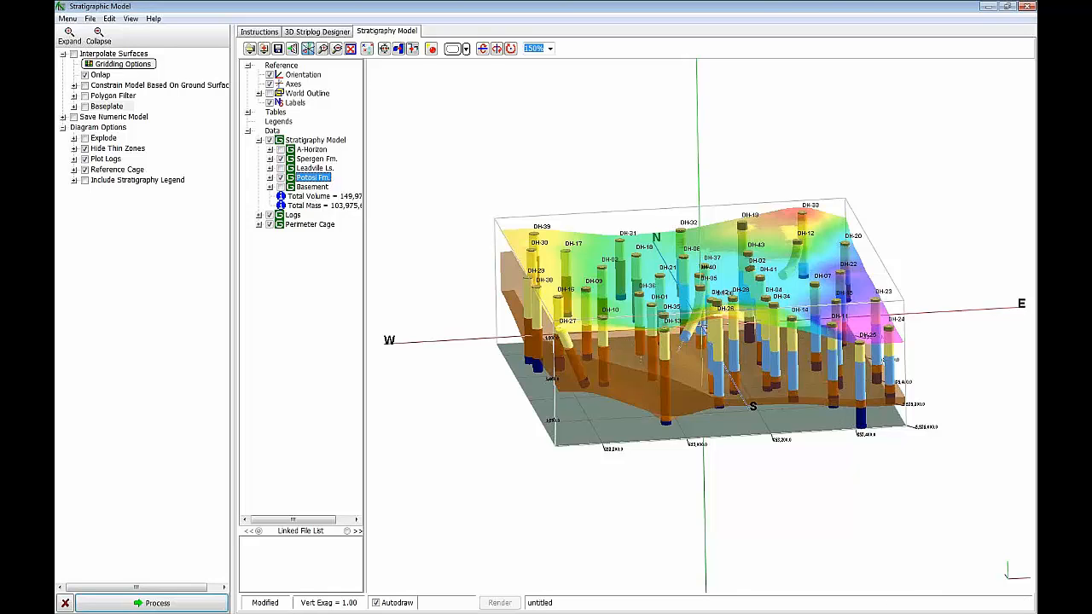
Close the stratigraphic model without saving the untitled view and minimize the main project window.
click(1030, 6)
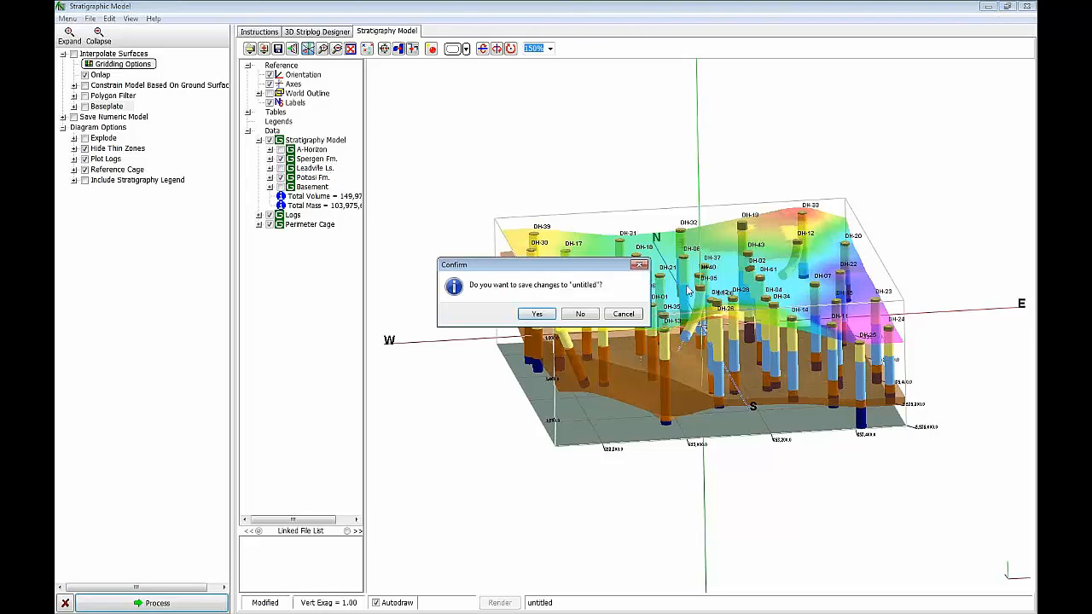
click(580, 314)
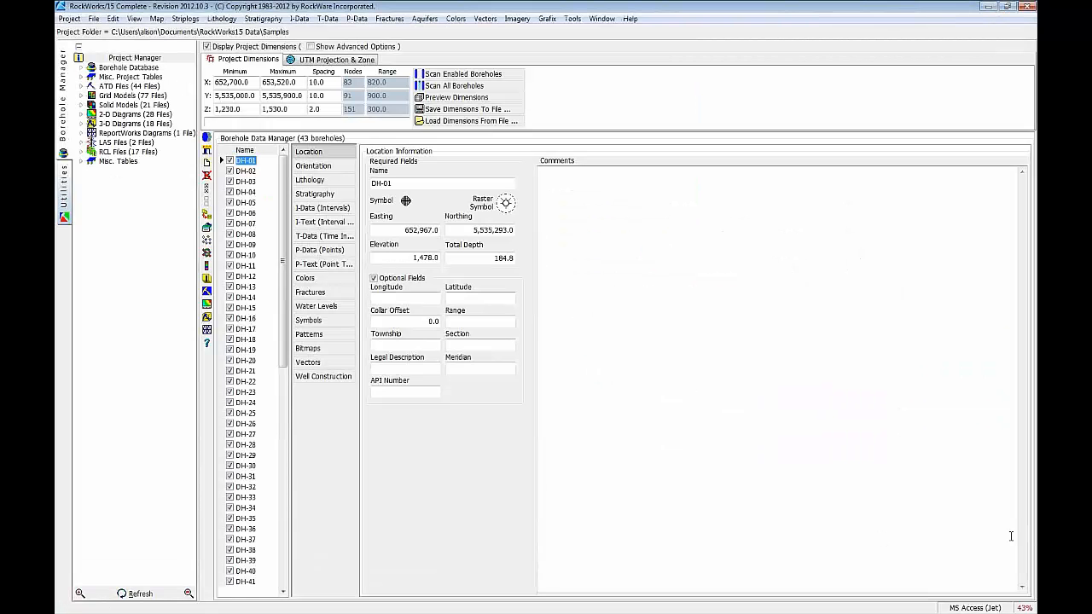
click(989, 6)
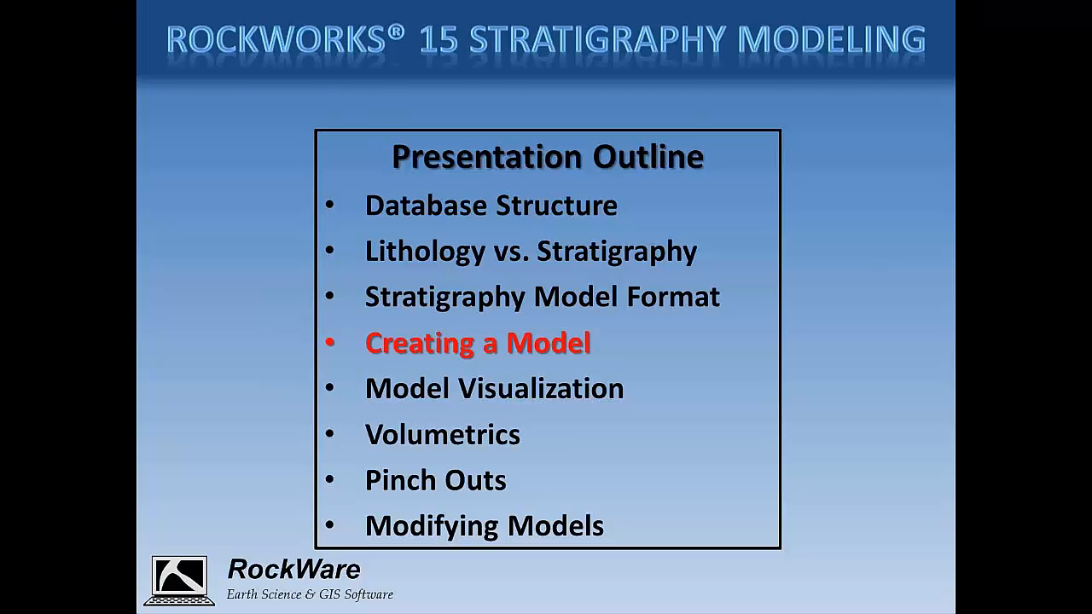
key(Right)
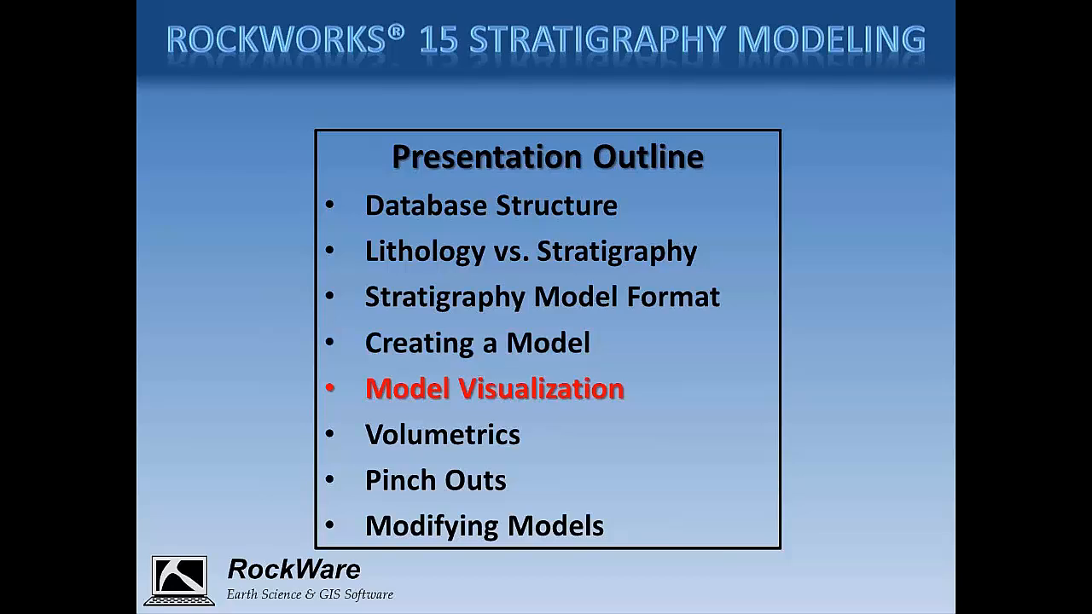
key(Right)
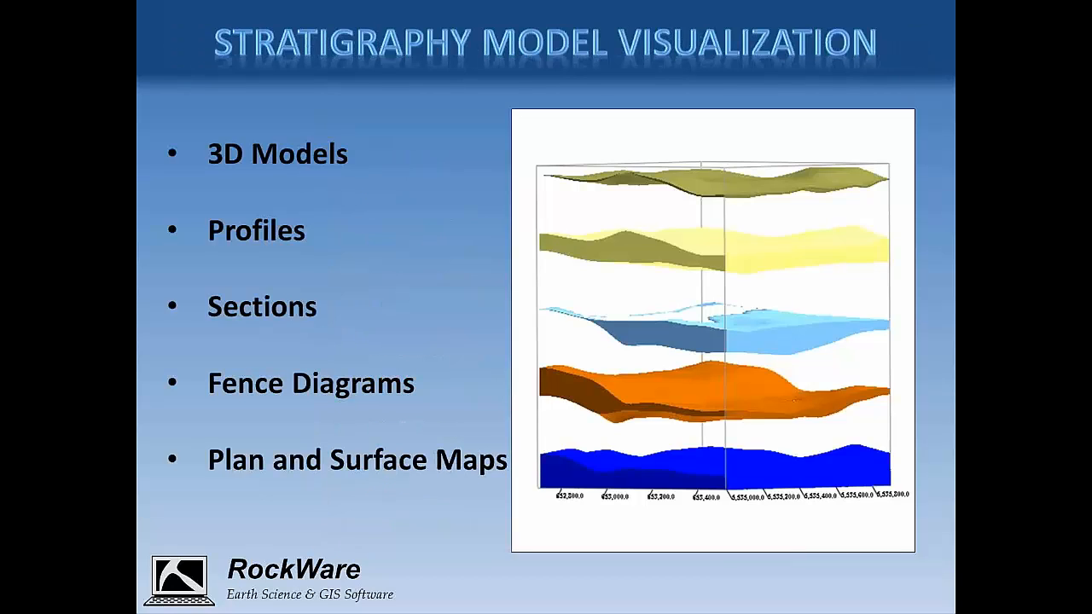